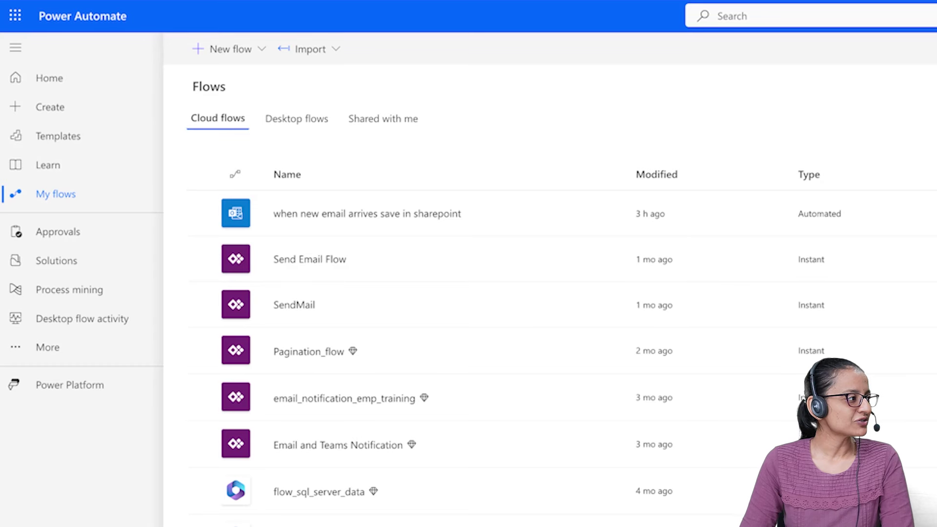
Start a blank automated cloud flow, skipping the flow name and trigger selection
click(63, 121)
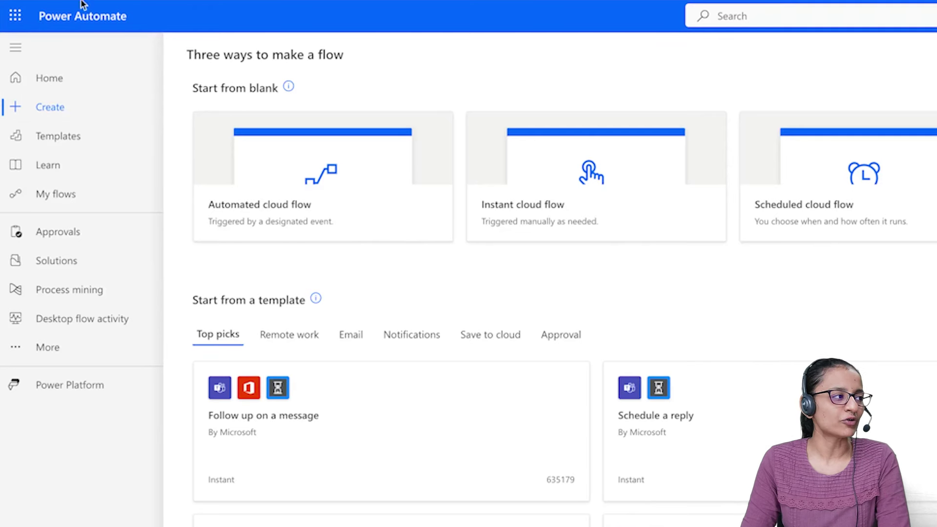
click(319, 189)
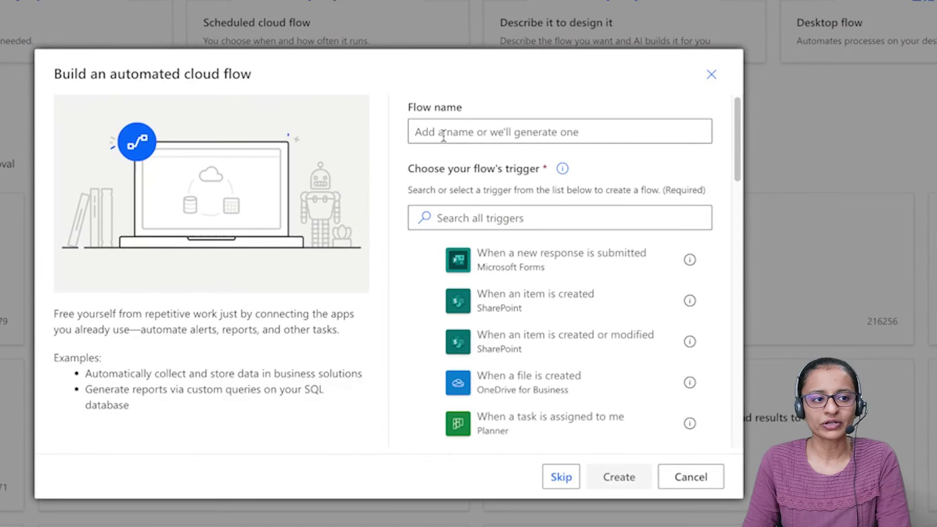
click(560, 478)
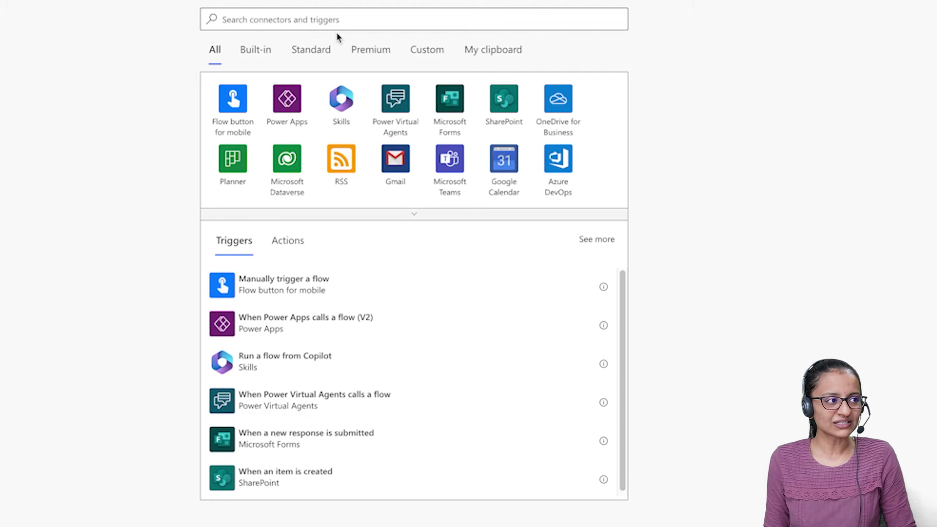
Search the triggers for Outlook and add the Office 365 Outlook trigger When a new email arrives (V3)
click(330, 21)
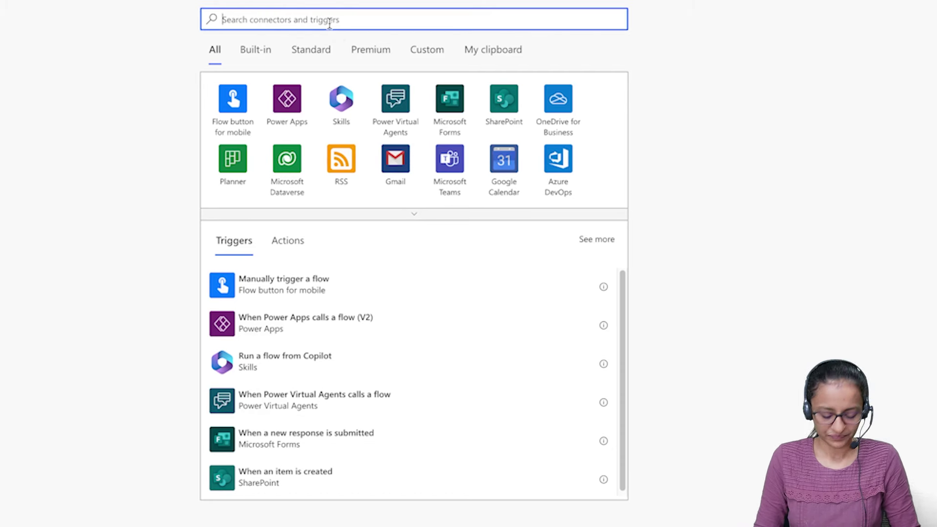
text(outllok)
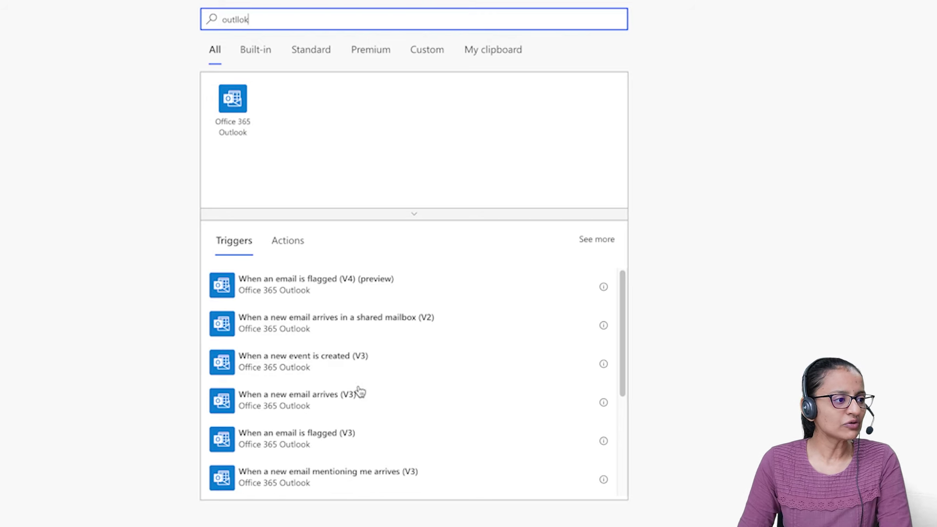
click(300, 415)
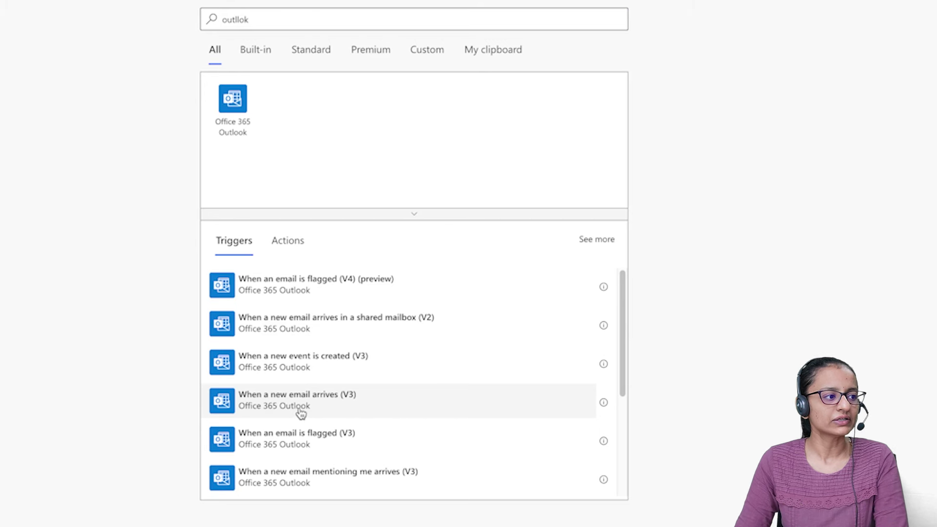
click(301, 412)
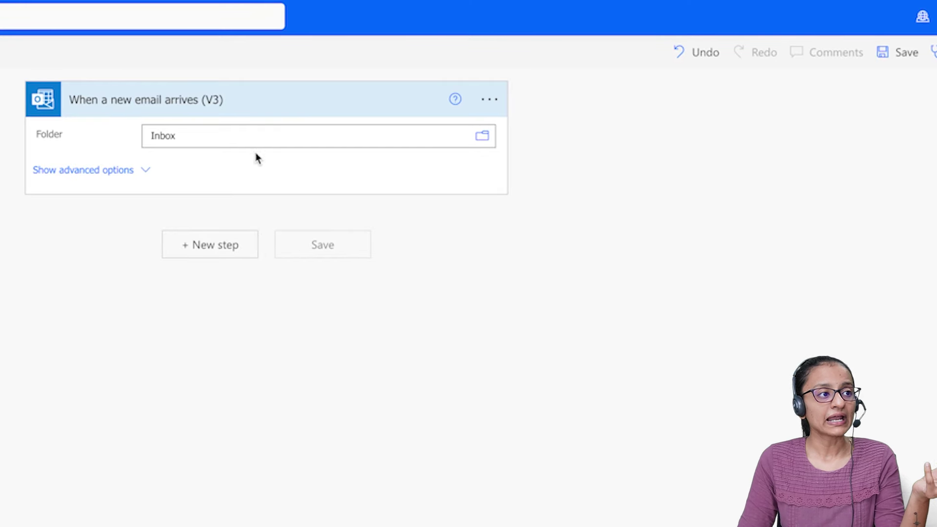
Browse the mail folders while keeping Inbox, and set the email trigger's Only with Attachments option to Yes
click(481, 137)
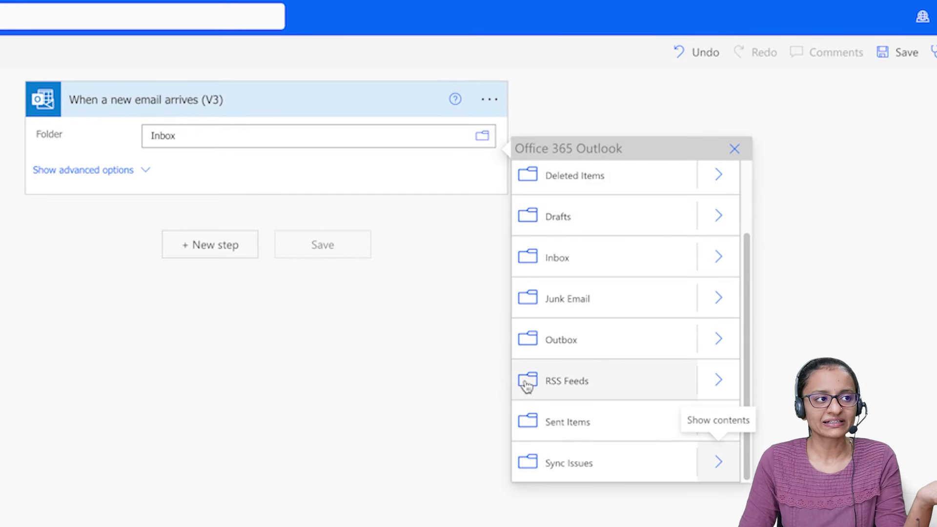
click(282, 142)
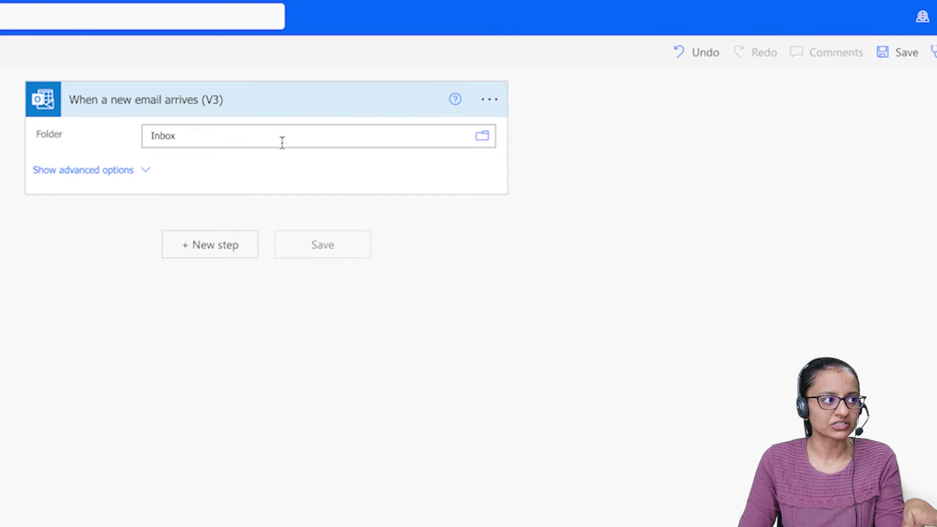
click(80, 172)
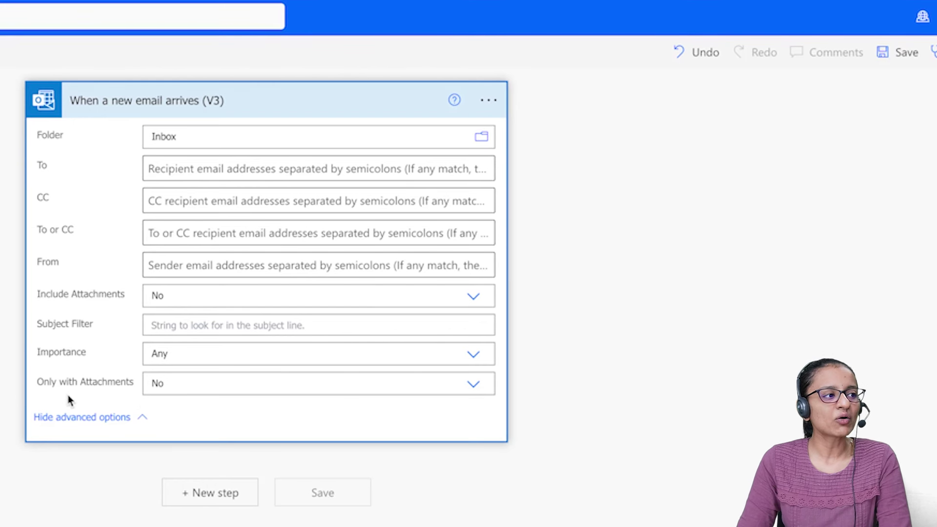
click(159, 384)
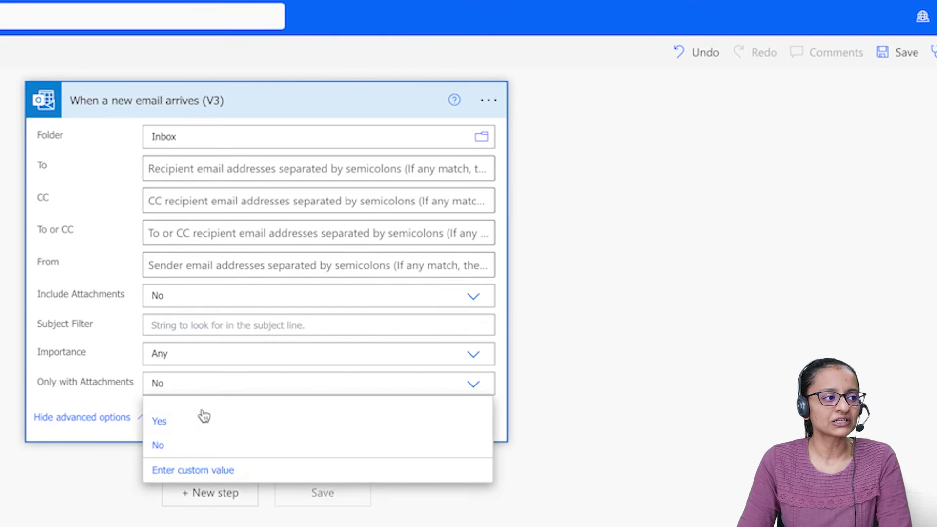
click(185, 421)
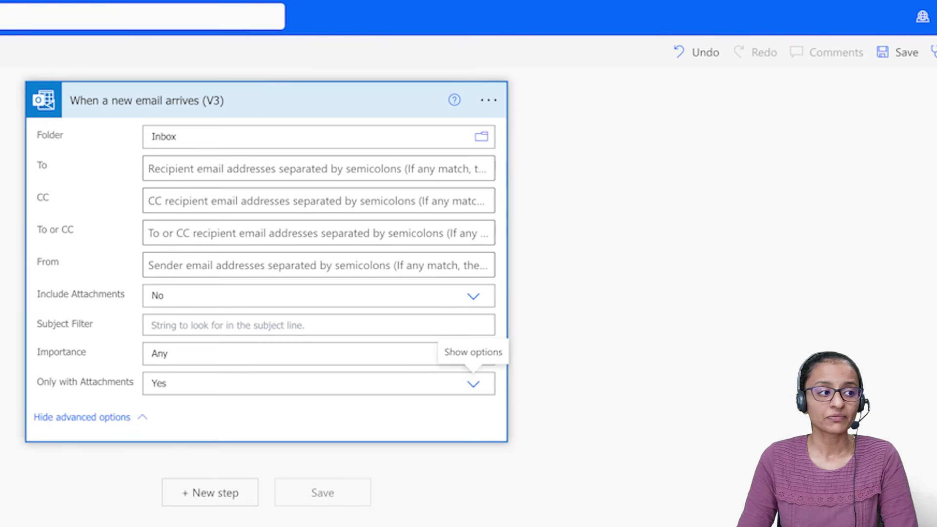
Add the SharePoint Create file action directly after the email trigger
click(214, 493)
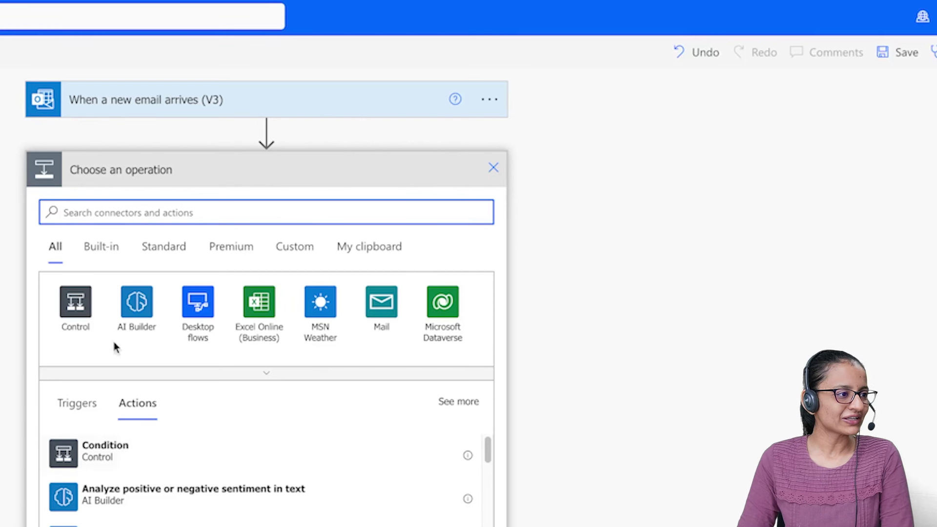
text(sharep)
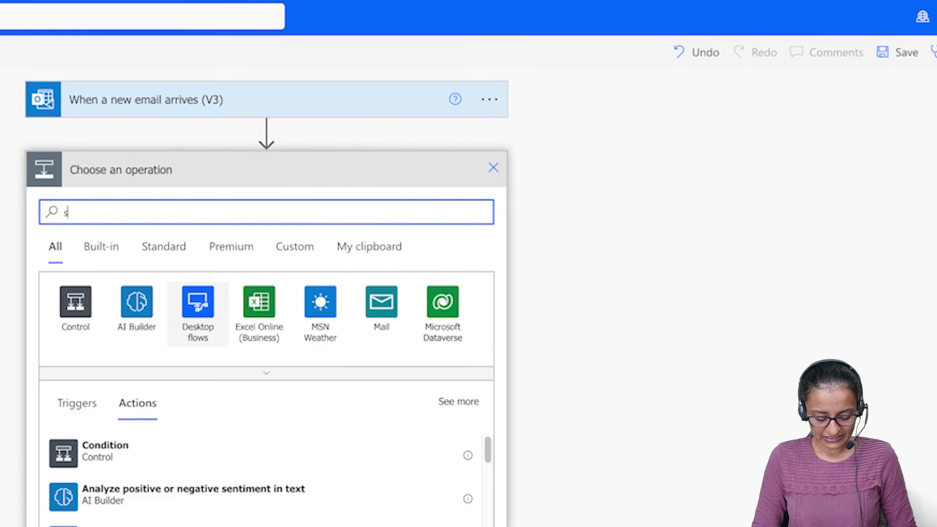
text(oint)
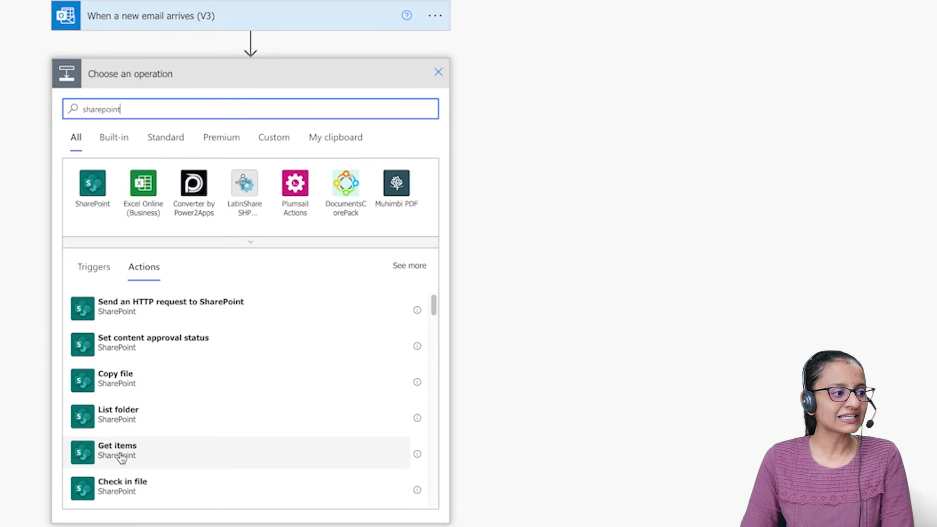
click(92, 185)
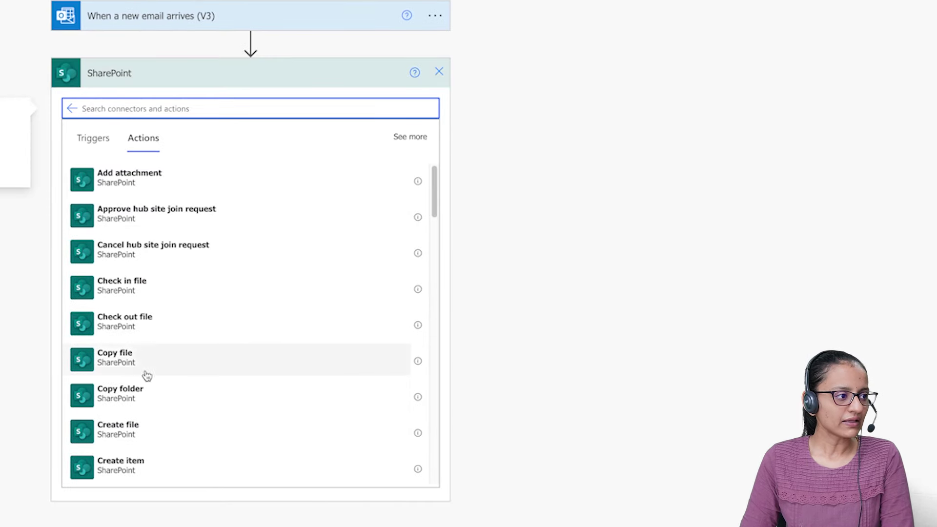
click(125, 432)
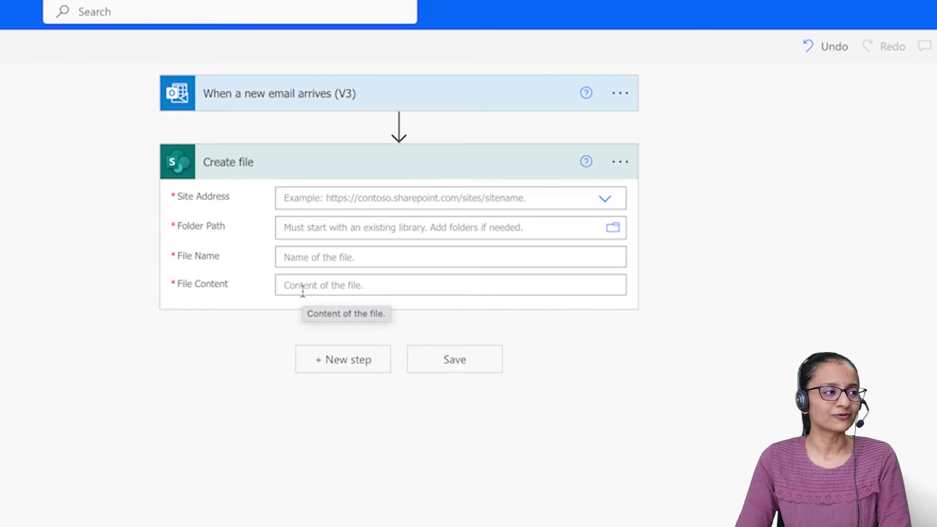
Delete the Create file action that follows the email trigger
click(624, 166)
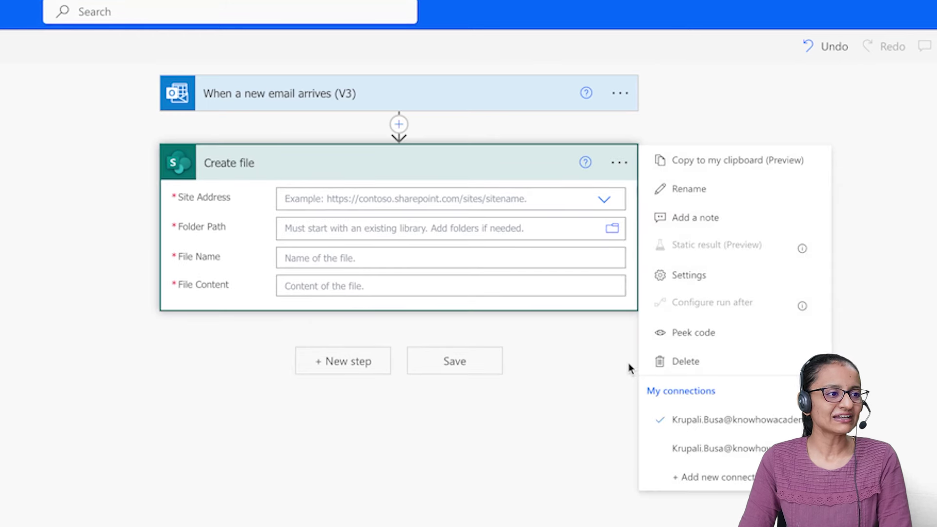
click(661, 366)
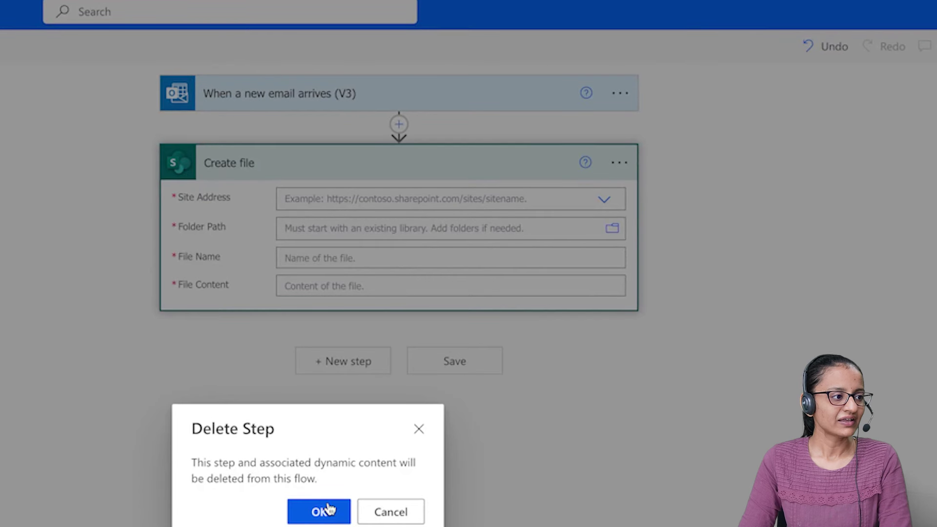
click(329, 510)
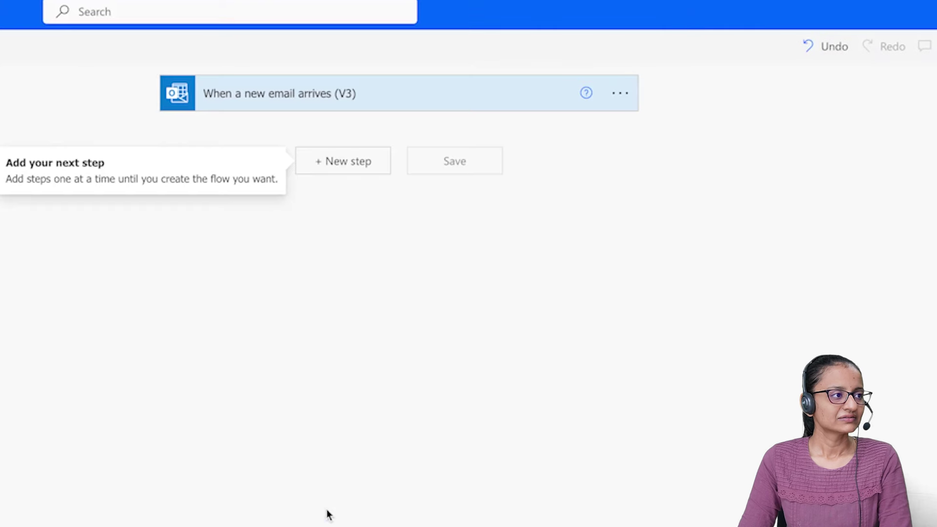
Add an Apply to each loop after the email trigger with the email's Attachments as its input
click(348, 164)
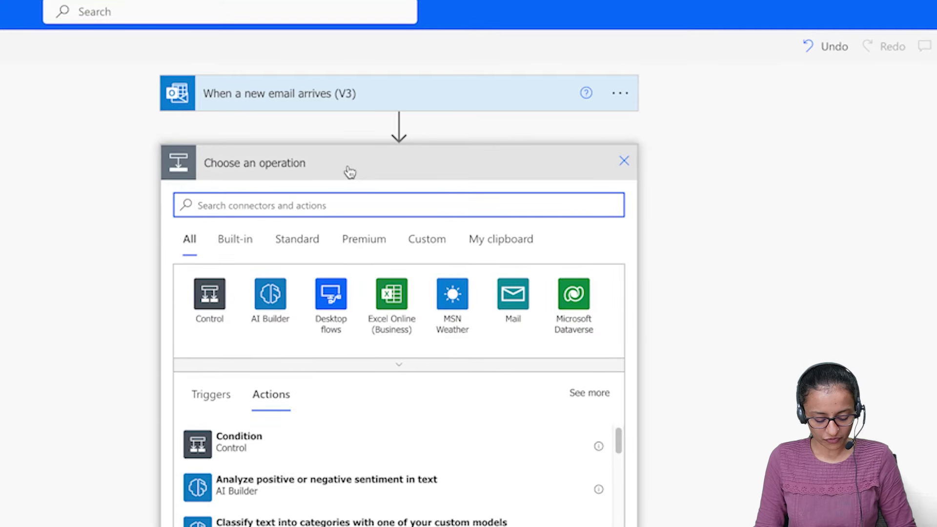
text(apply)
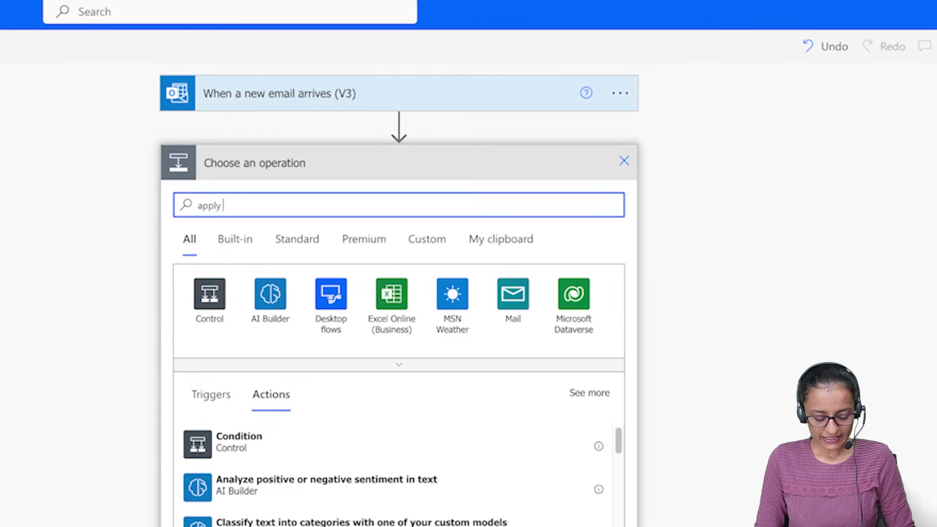
text( each)
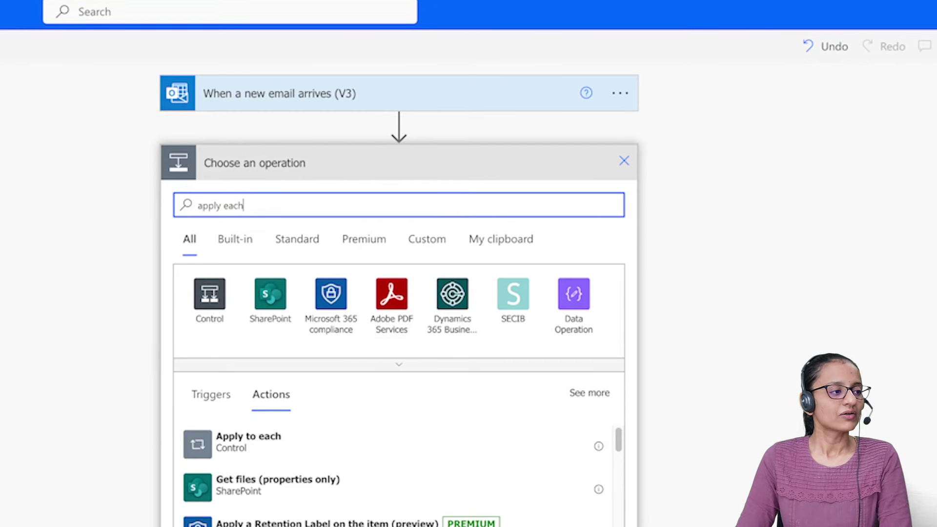
click(251, 450)
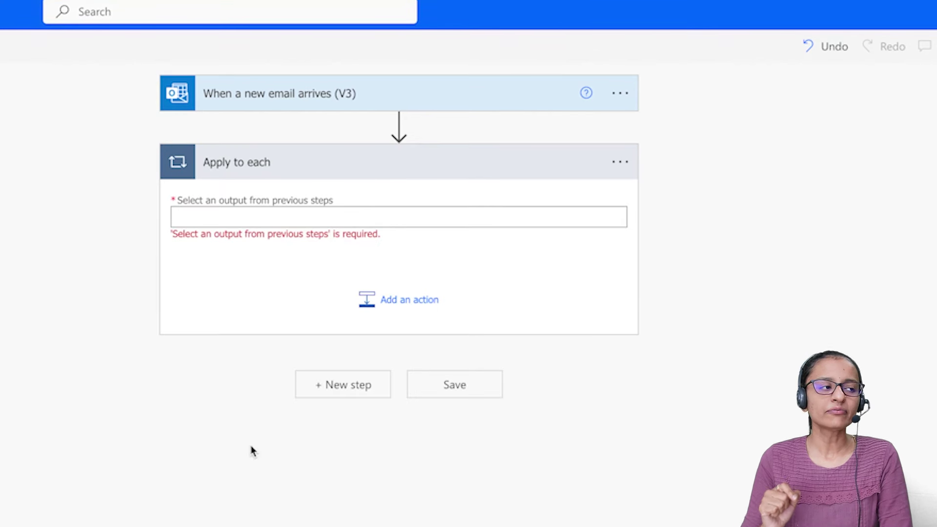
click(238, 222)
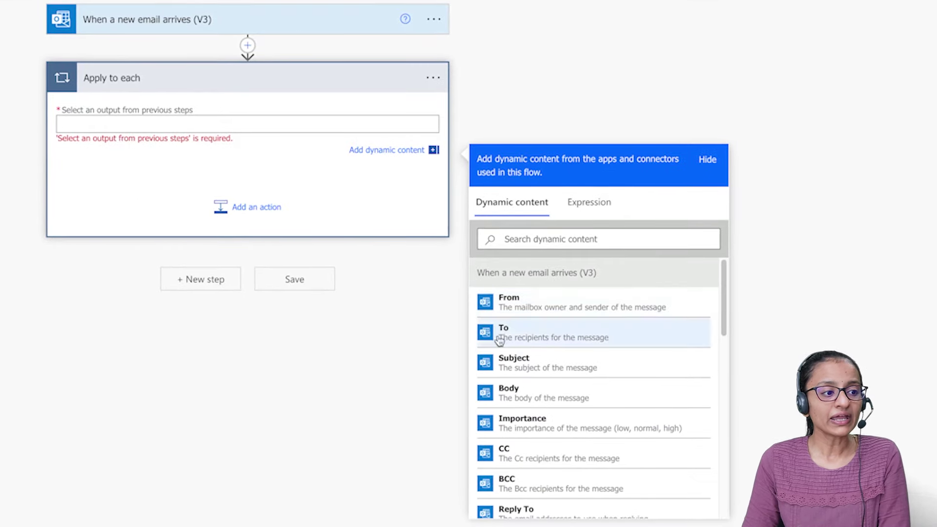
scroll(547, 487, down, 10)
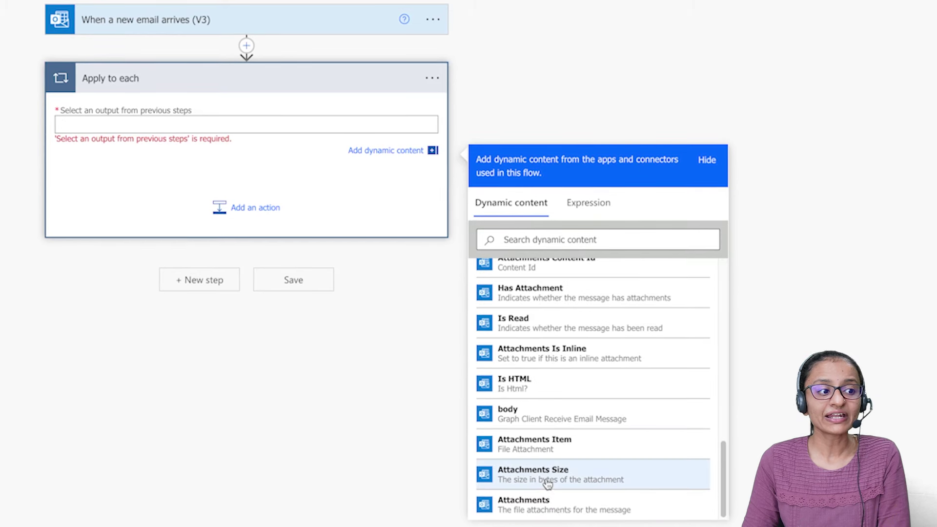
click(545, 510)
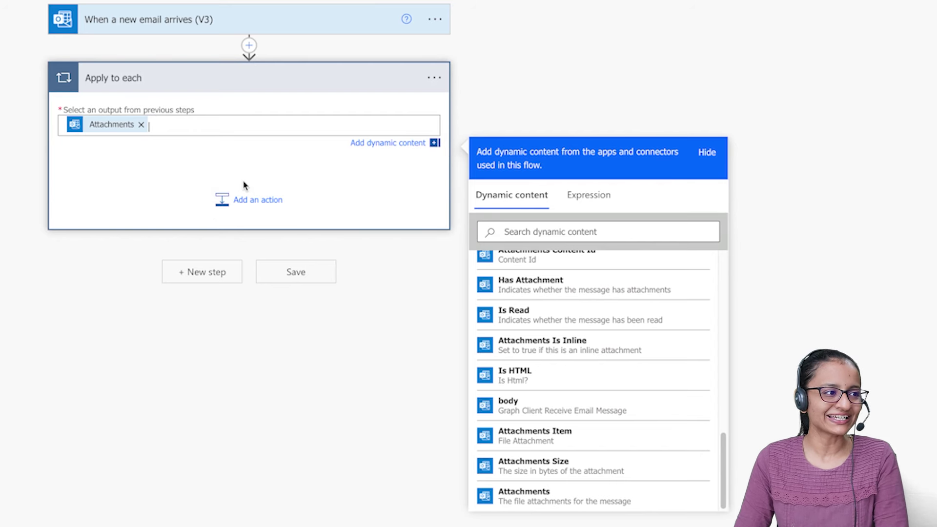
Add a SharePoint Create file action inside the Apply to each loop and set its Site Address to KnowHow (Personal)
click(240, 200)
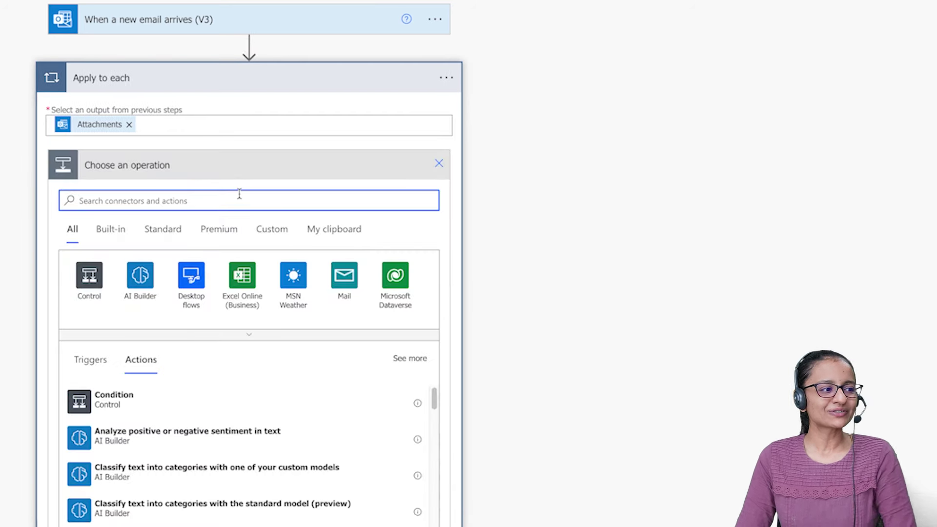
text(create file)
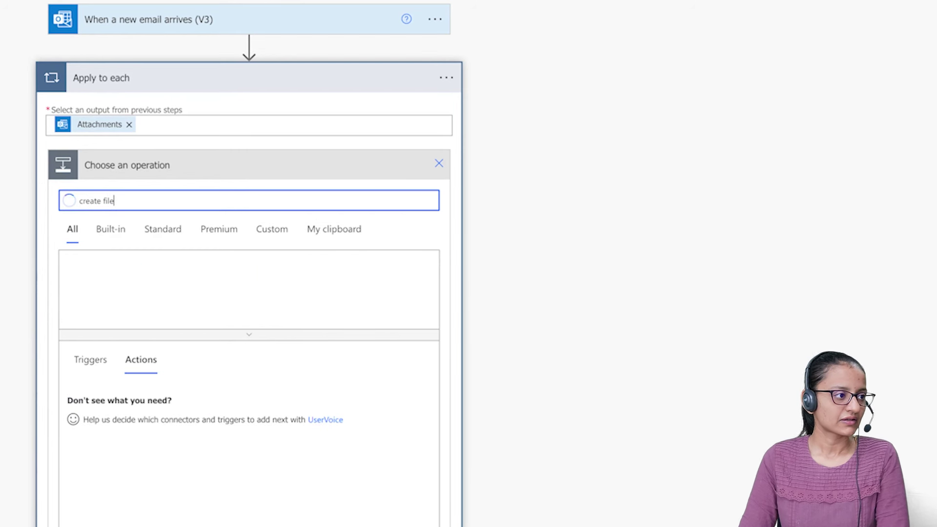
click(122, 435)
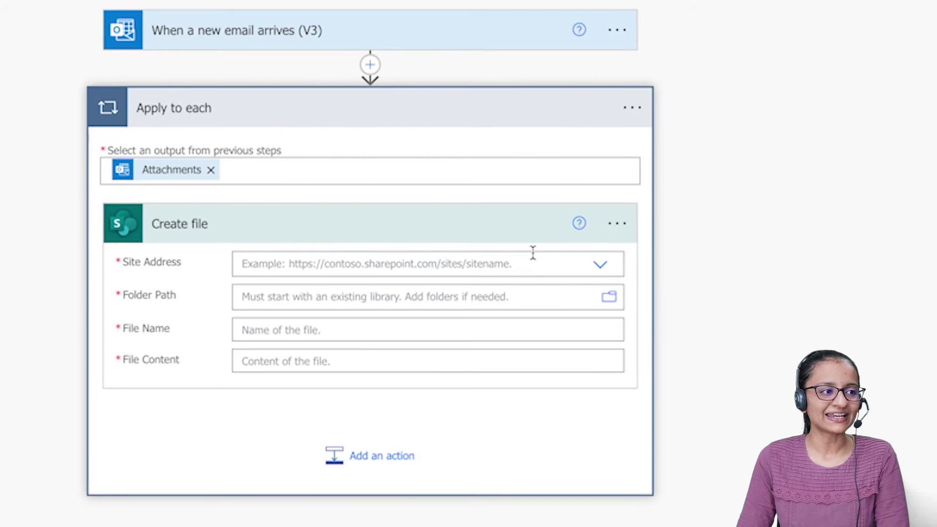
click(598, 267)
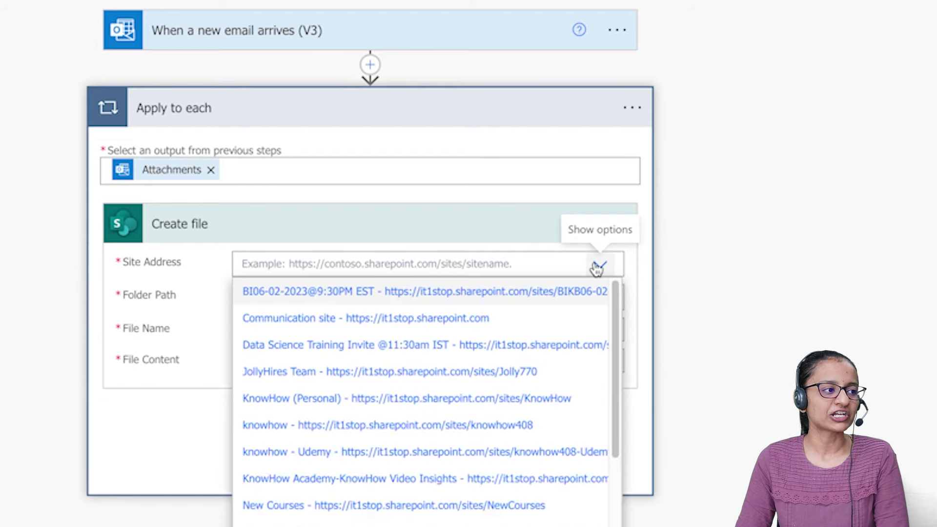
click(296, 408)
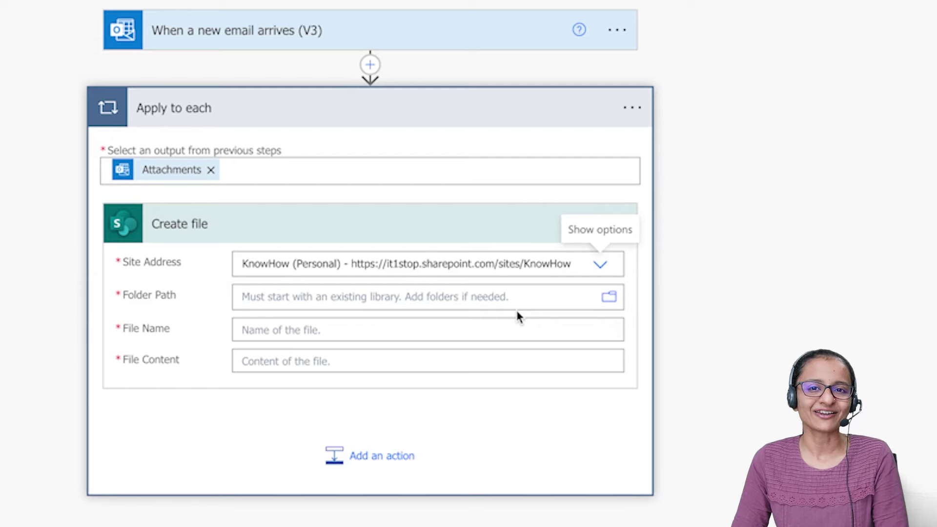
Switch to SharePoint and open the Documents library of the KnowHow (Personal) site
click(364, 7)
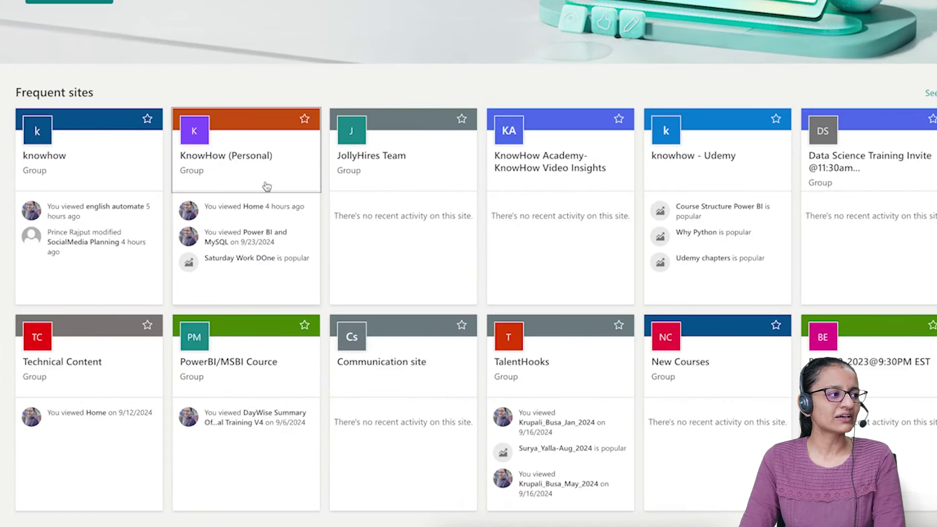
click(266, 187)
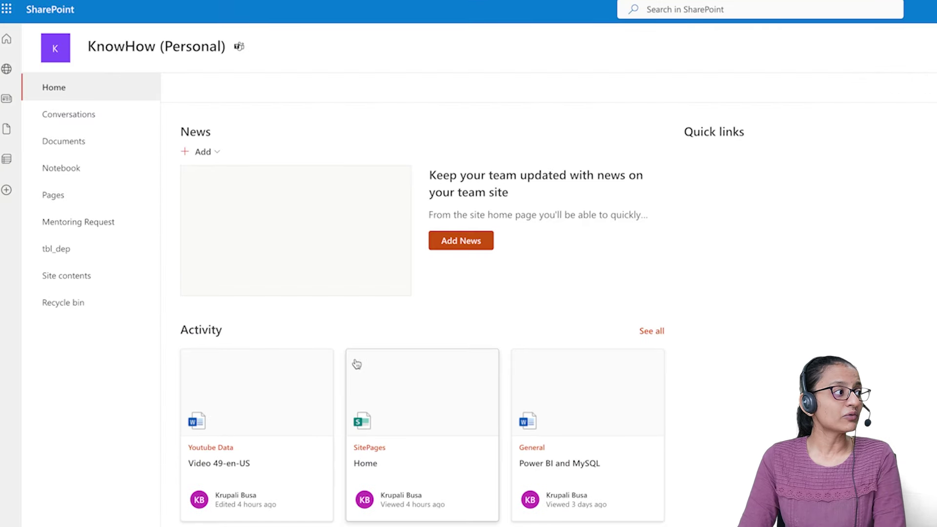
click(54, 142)
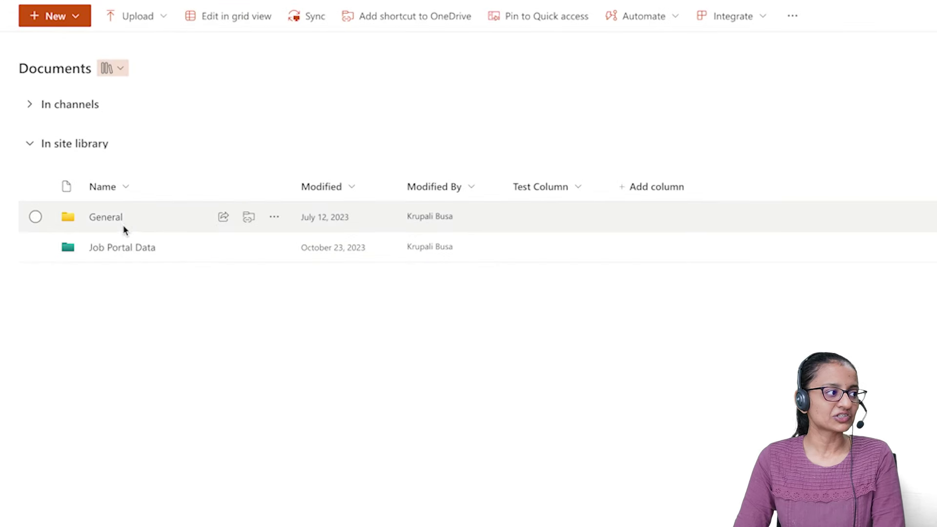
Open the General folder in the Documents library to look at its subfolders
click(123, 224)
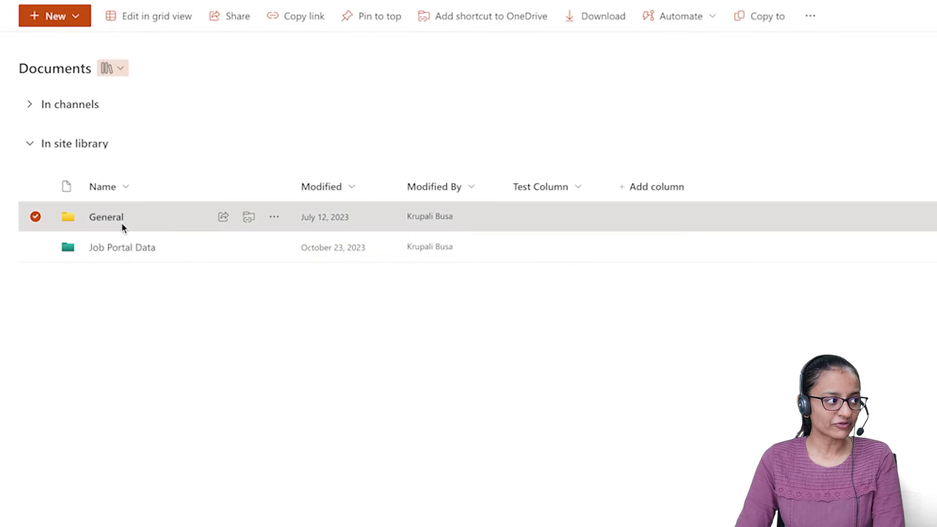
click(121, 224)
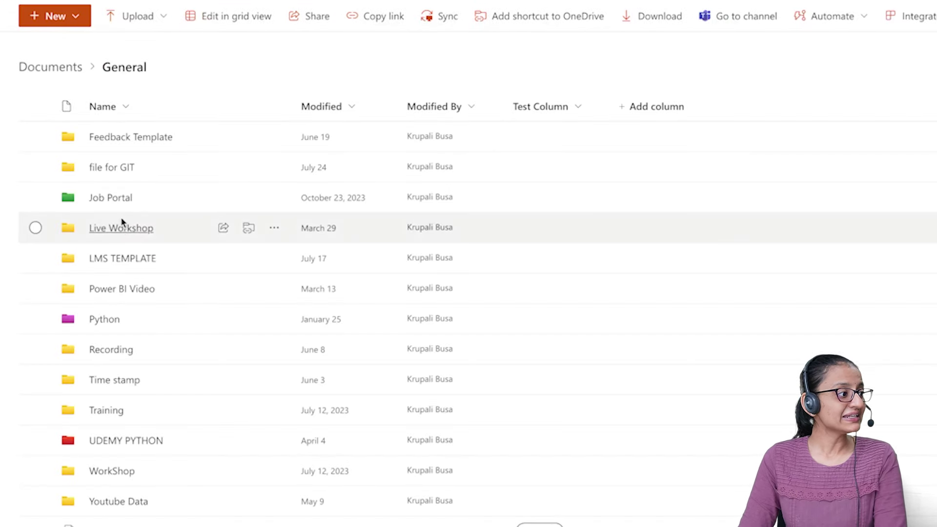
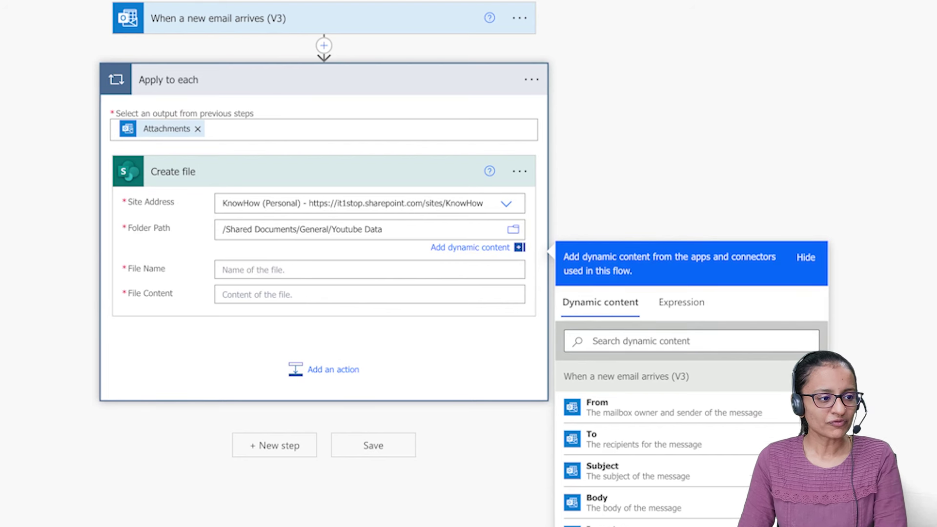
In the Create file action, set File Name to the email's Attachments Name and File Content to Attachments Content
scroll(678, 439, down, 5)
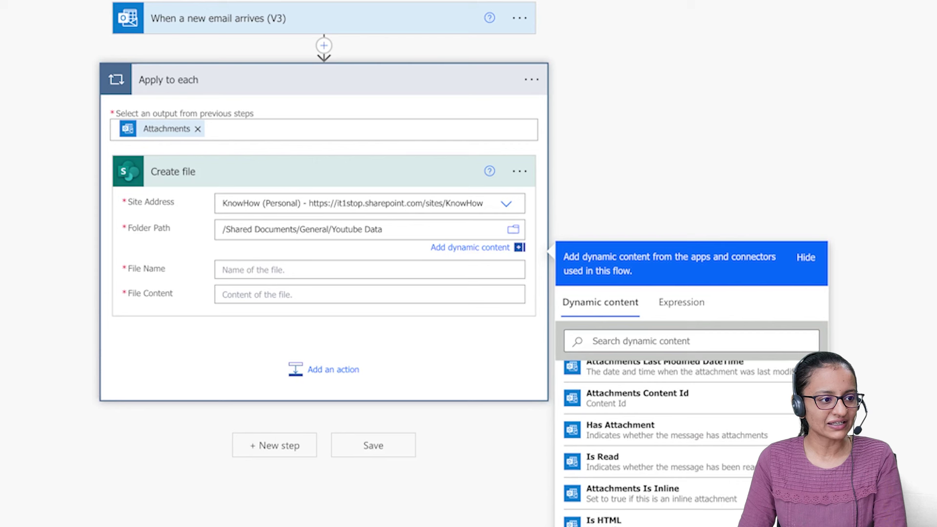
scroll(638, 496, up, 3)
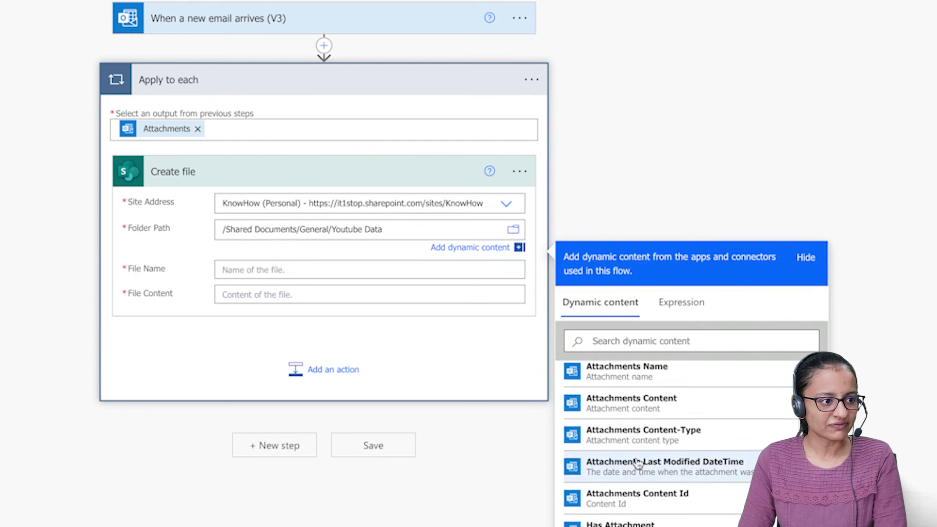
scroll(634, 454, up, 1)
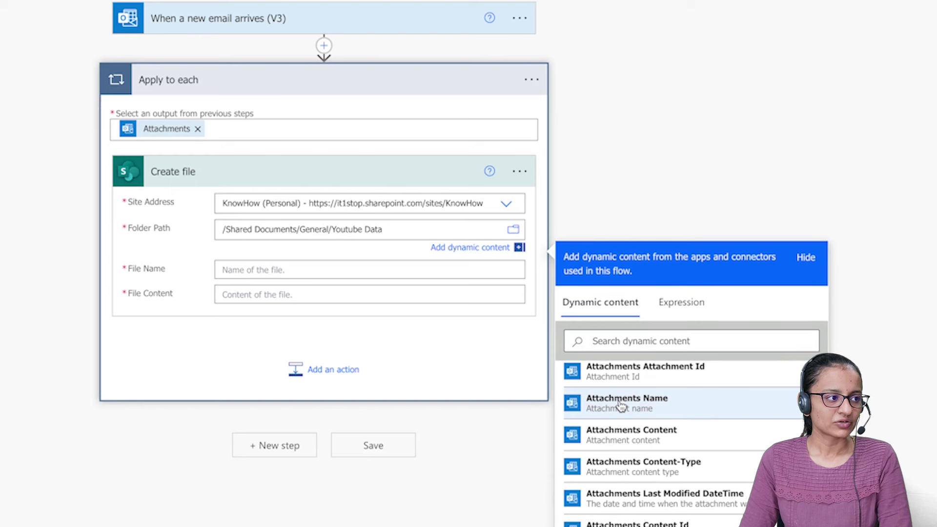
click(414, 271)
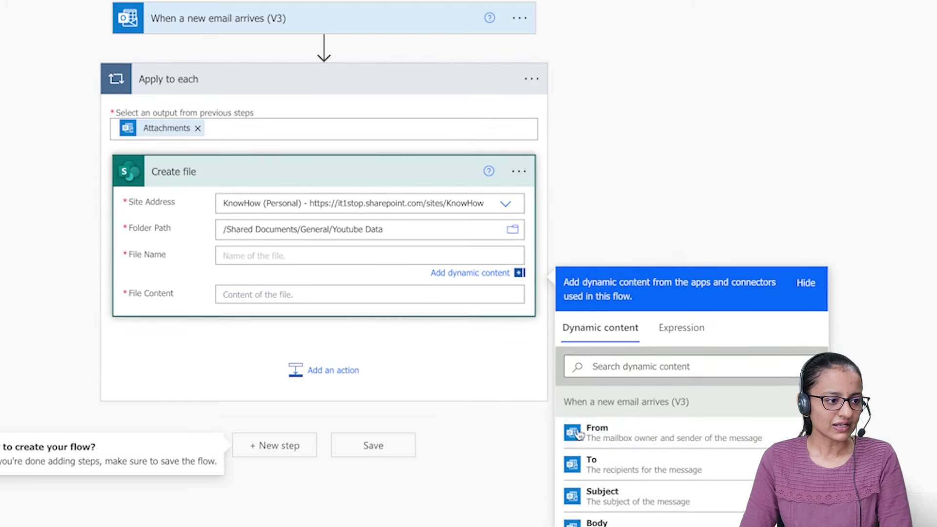
scroll(570, 510, down, 5)
scroll(588, 425, down, 1)
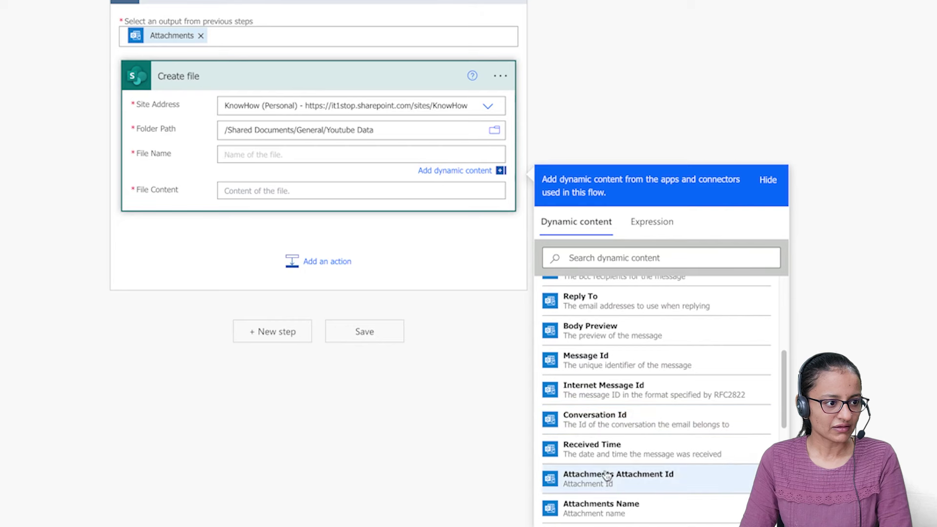
click(610, 505)
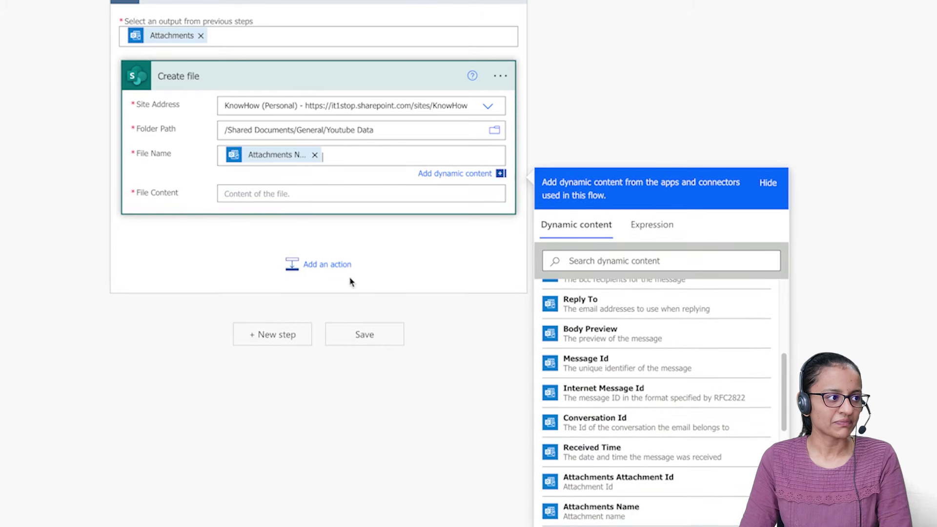
click(269, 191)
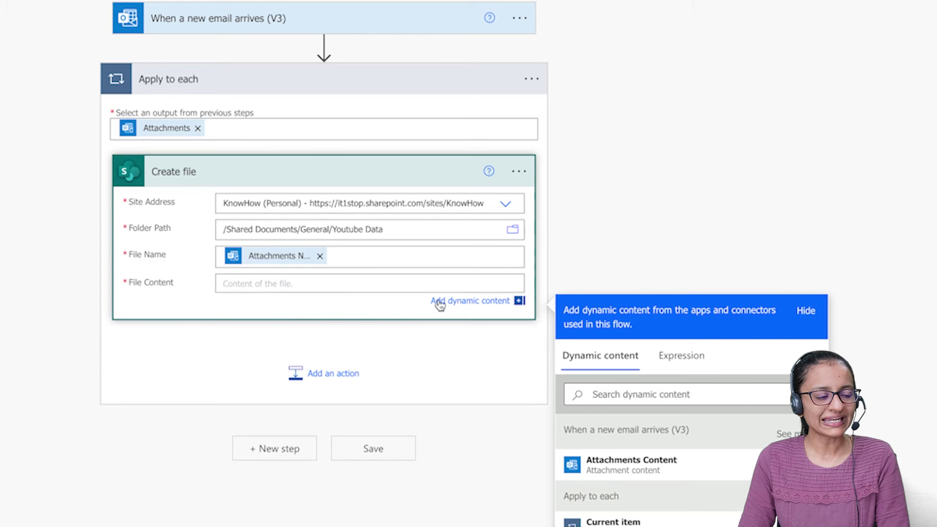
click(604, 468)
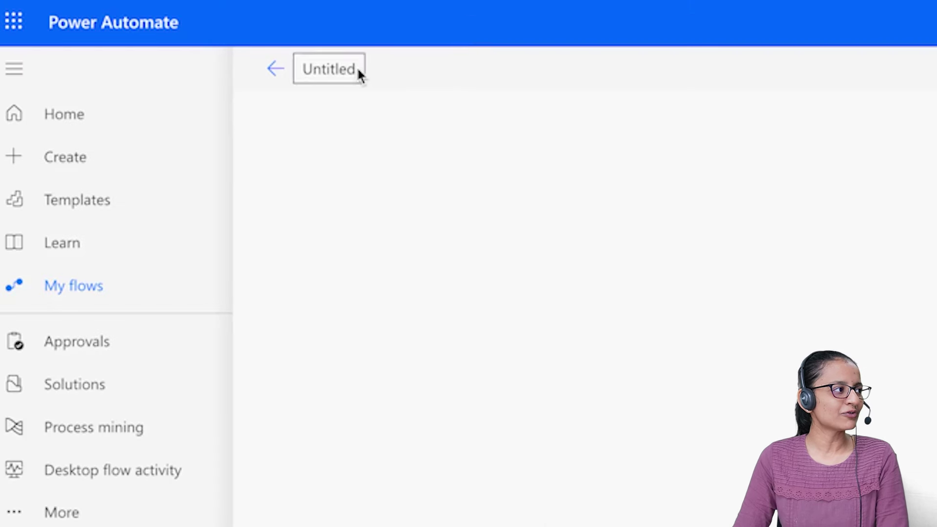
Rename the untitled flow as "save sharepoint" and save it
click(356, 68)
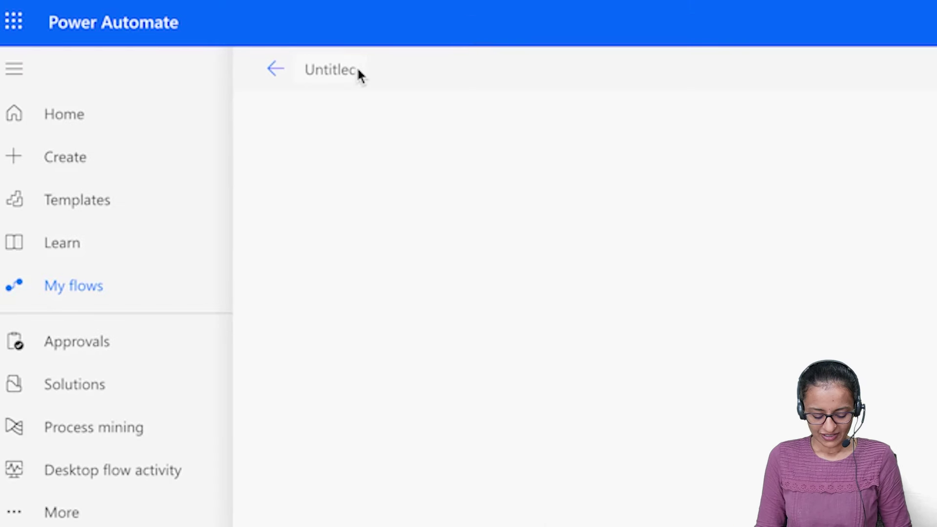
key(ctrl+a)
key(BackSpace)
text(save)
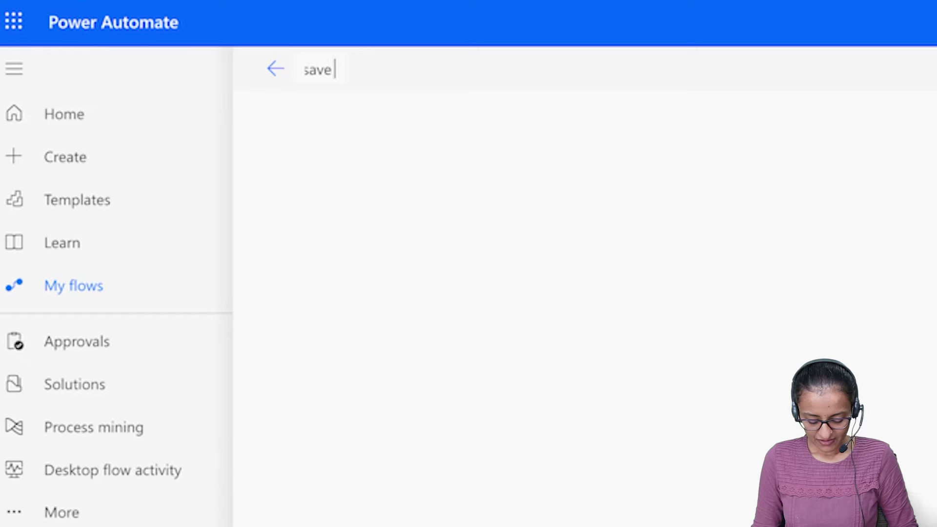
text( sharepoint)
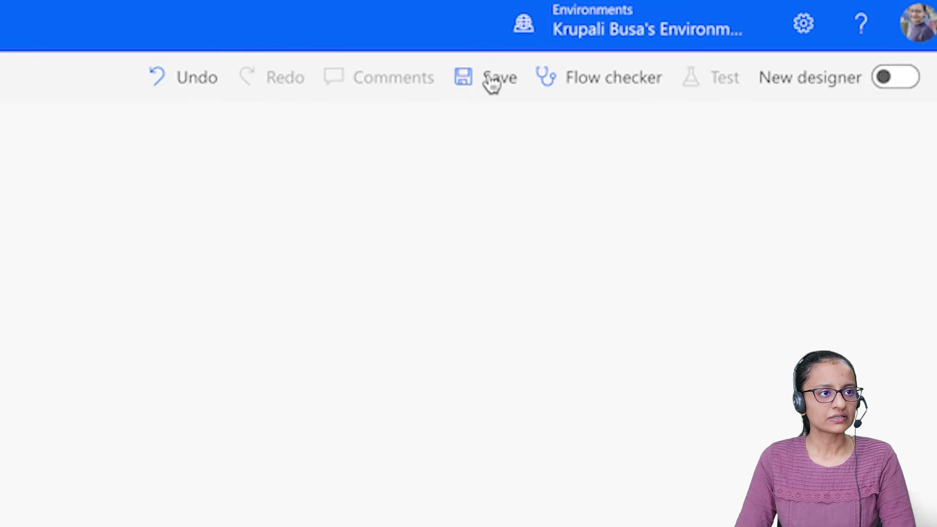
click(488, 77)
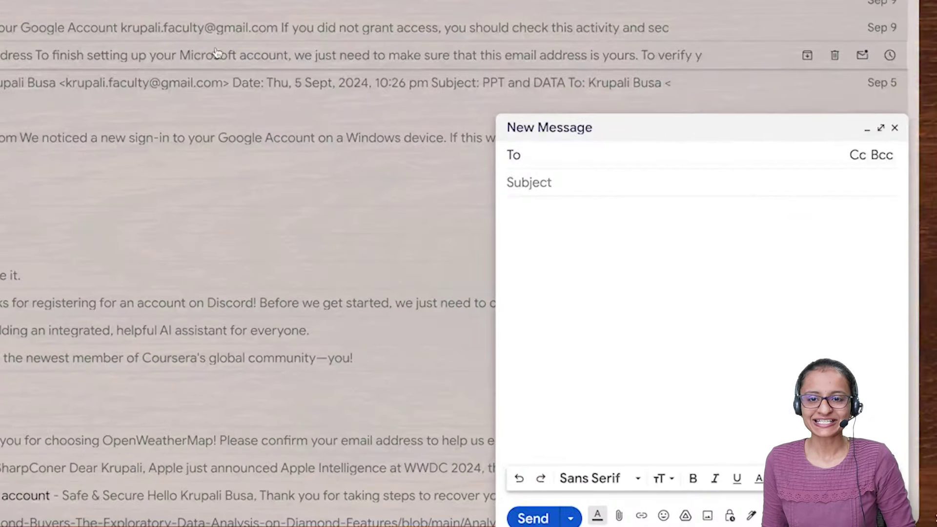
Address the new Gmail message to the suggested contact's e-mail address for the monitored Outlook mailbox
text(krup)
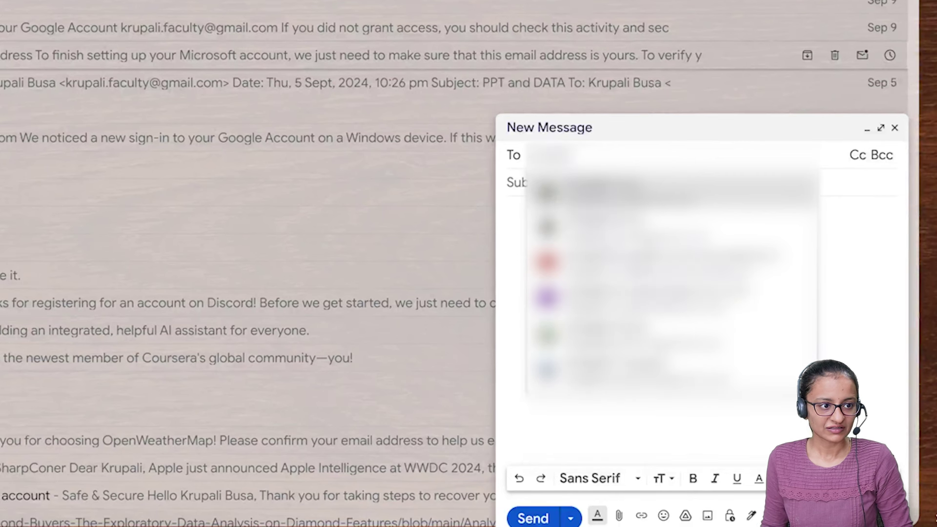
key(Down)
key(Down)
key(Return)
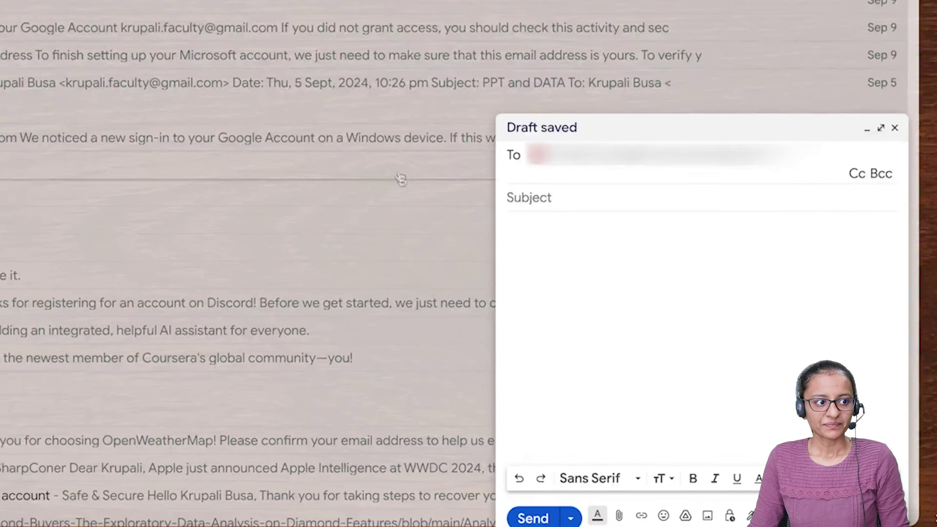
Give the message the subject "Test" and the body text "PFA"
click(521, 184)
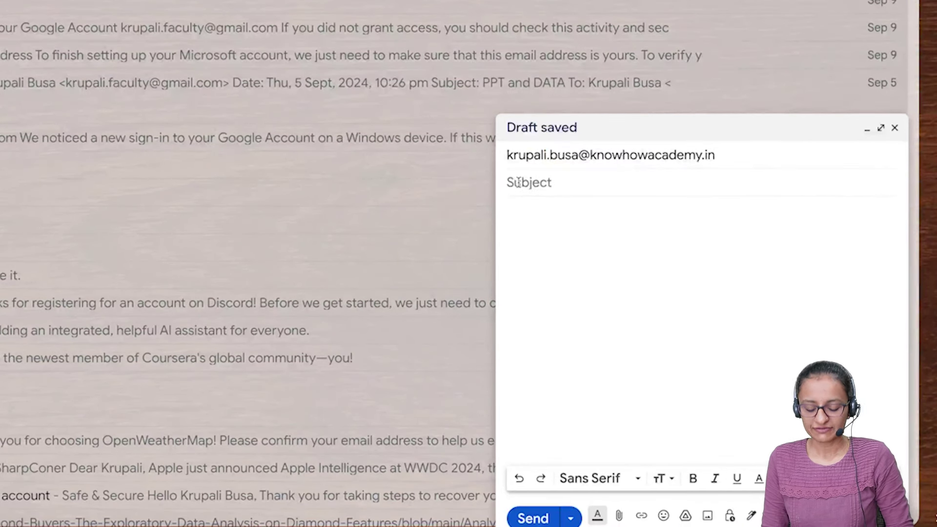
text(Test)
click(529, 251)
text(PFA)
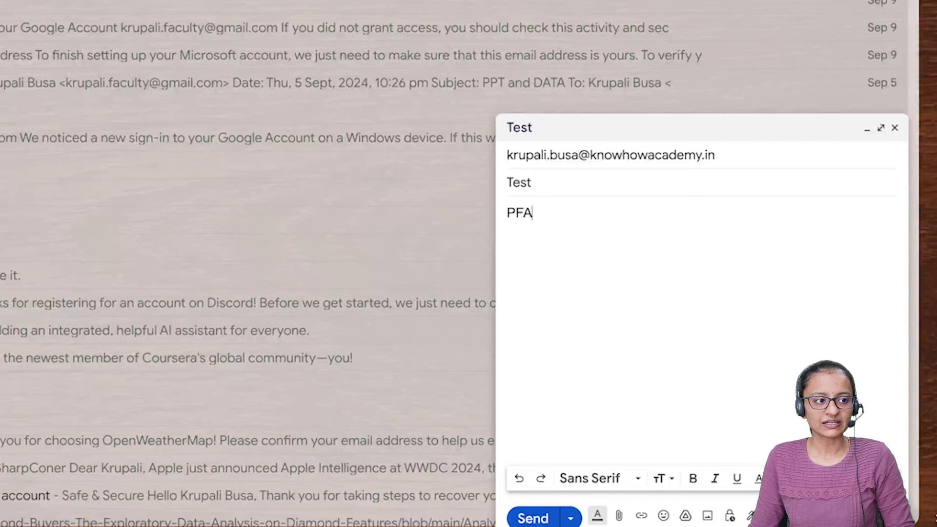
key(Return)
key(Return)
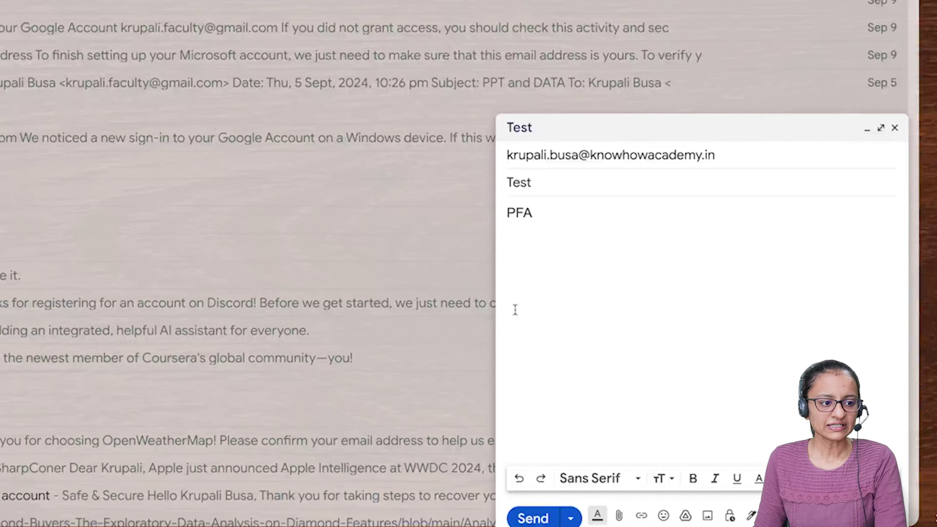
Attach "Video 40 ( Send Email using power app)-en-US.docx" from the Downloads folder to the message
click(617, 516)
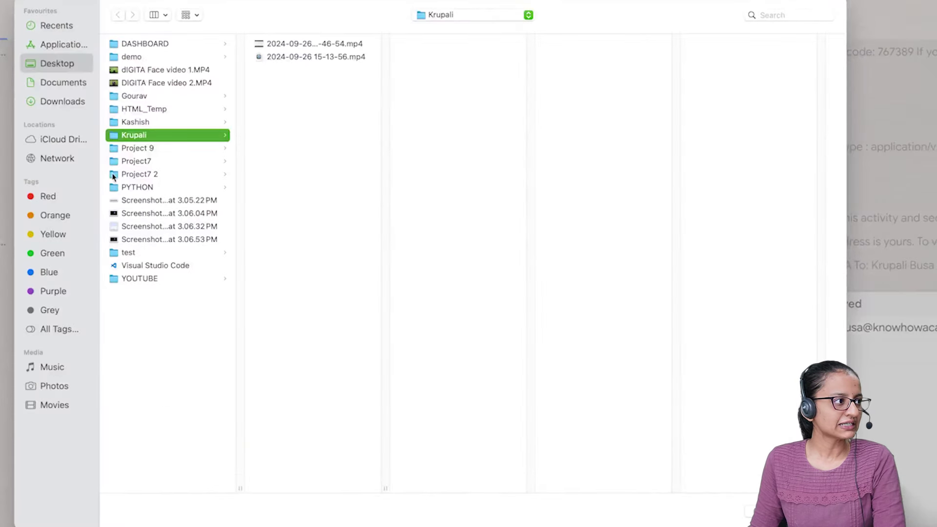
click(62, 90)
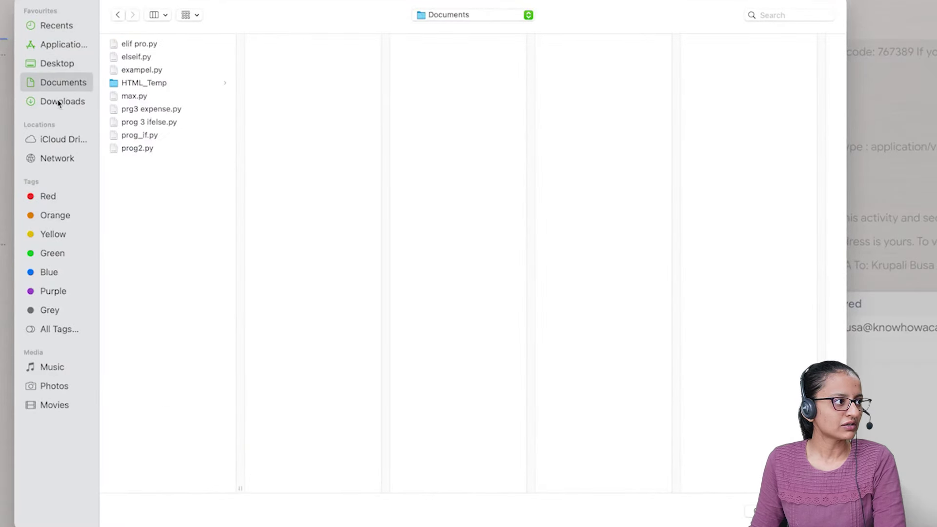
click(59, 103)
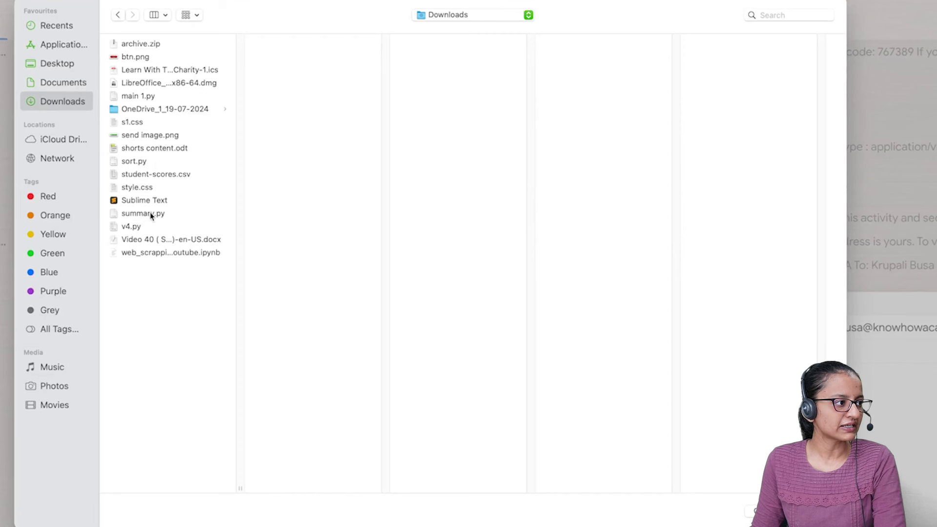
click(158, 241)
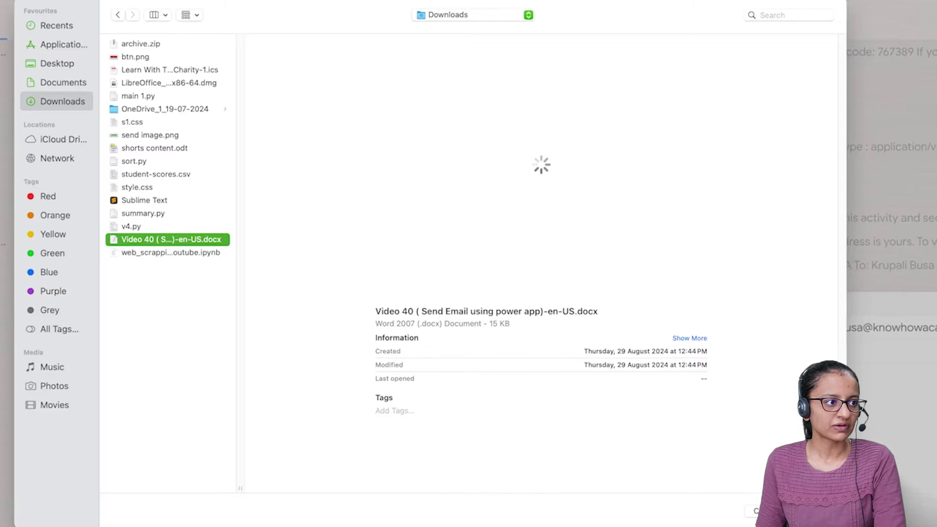
key(Return)
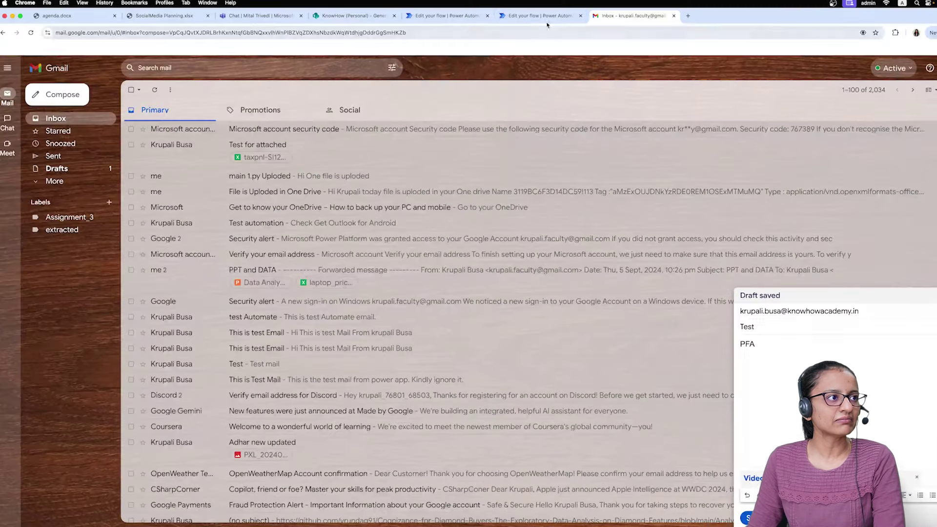
Start a manual test of the flow in Power Automate and send the prepared Test message from Gmail to trigger it
click(540, 16)
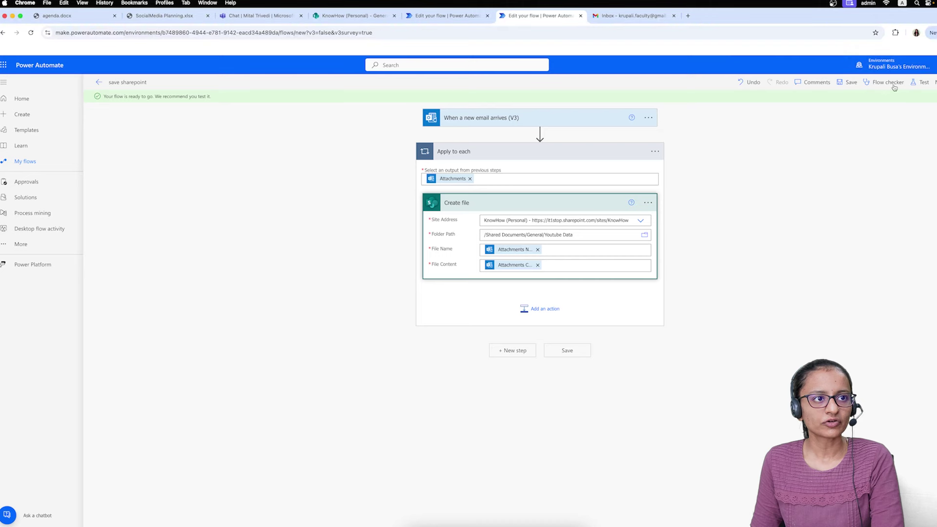
click(922, 87)
click(849, 100)
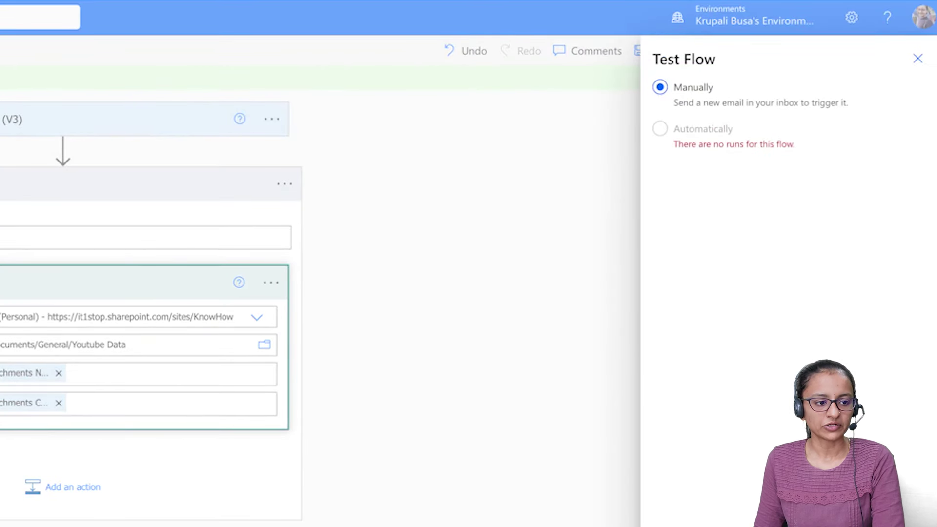
click(688, 500)
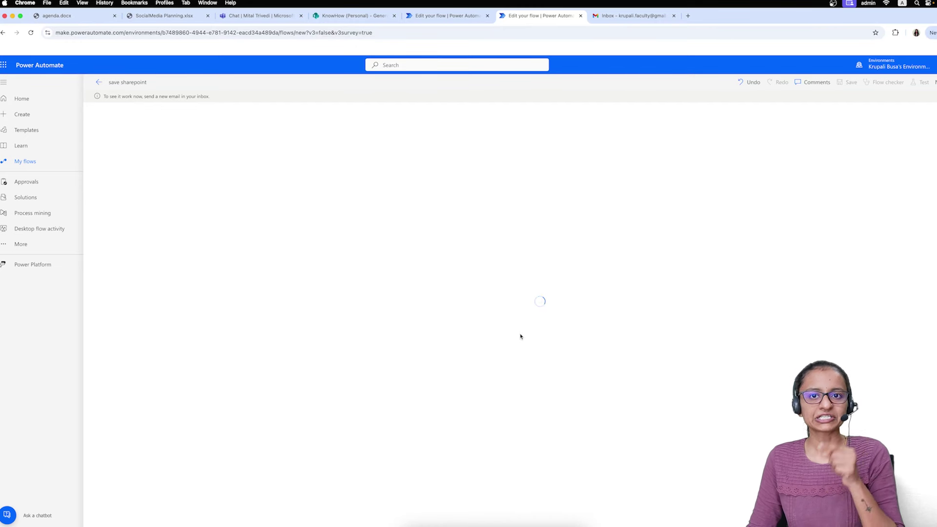
click(628, 15)
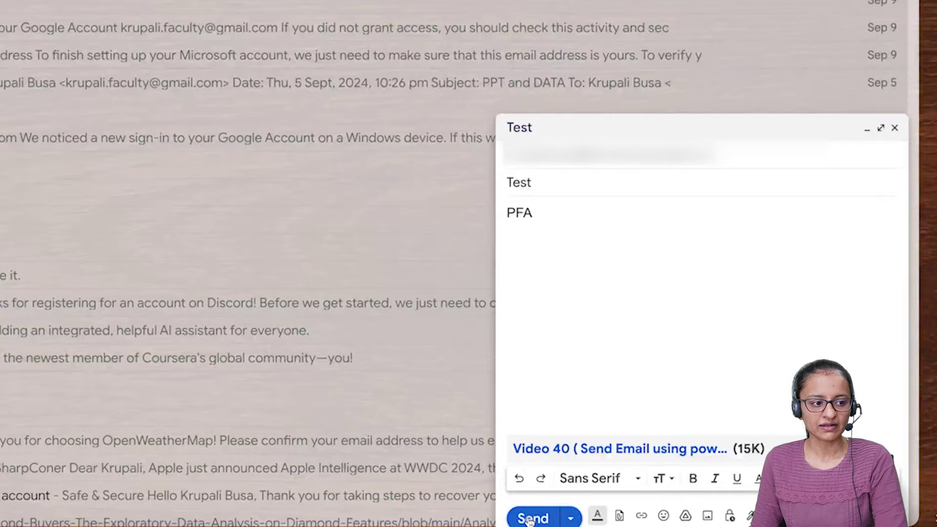
click(531, 519)
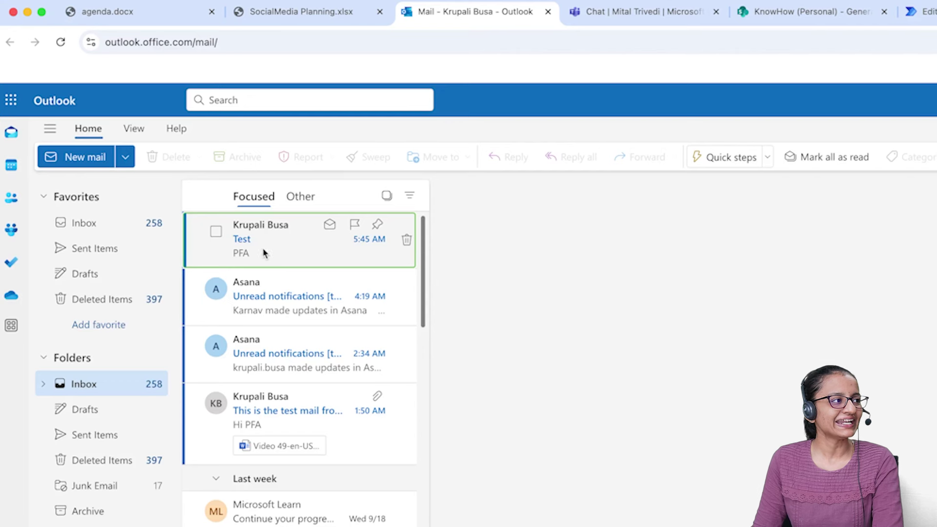
Open the received Test message in Outlook and check the flow's test run in Power Automate
click(264, 252)
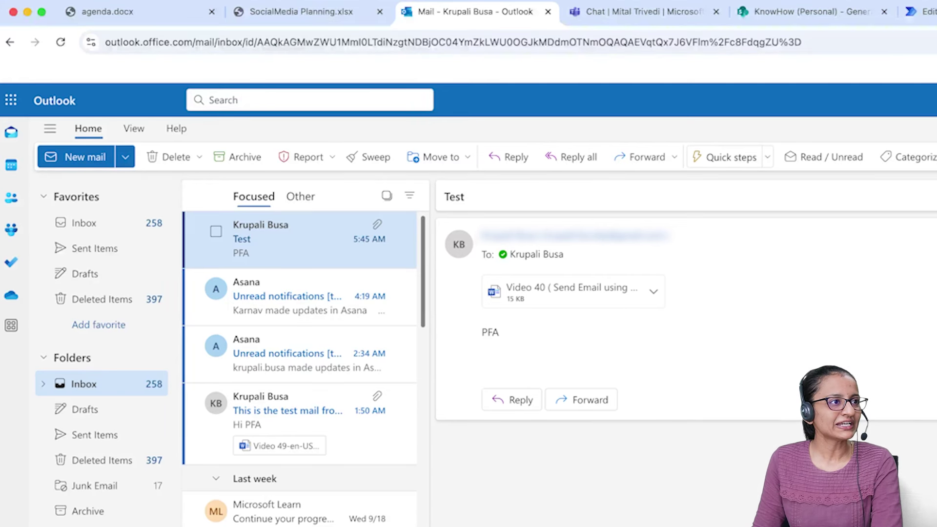
click(918, 11)
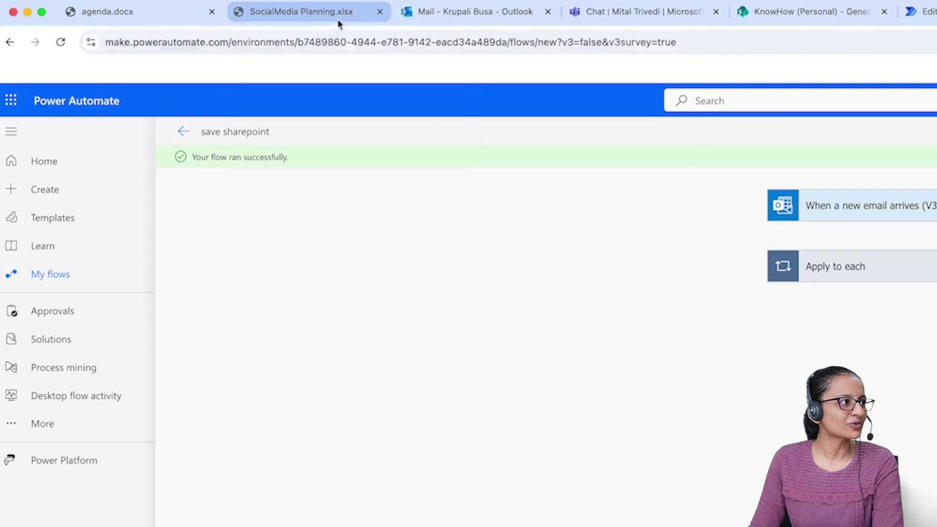
Switch to SharePoint, open the Youtube Data folder and widen its Name column to read the full file names
click(809, 19)
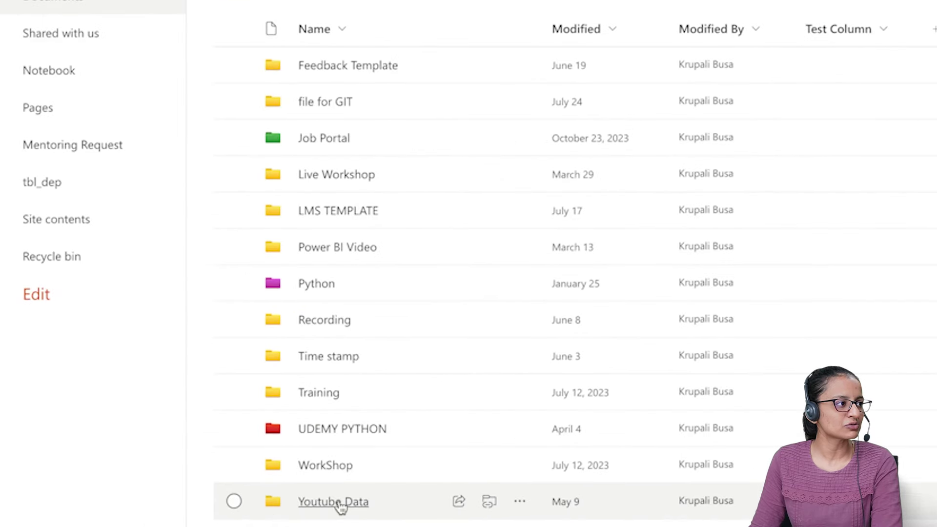
click(336, 503)
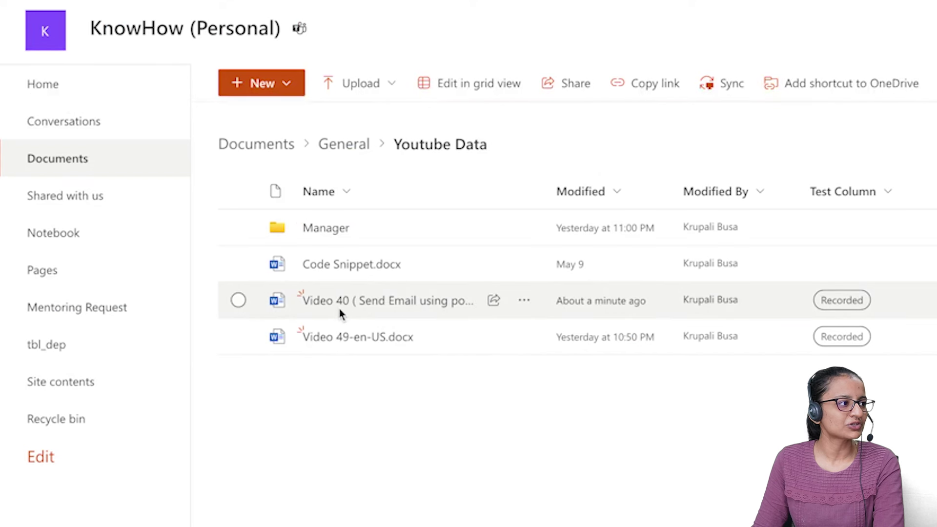
drag(546, 203, 784, 204)
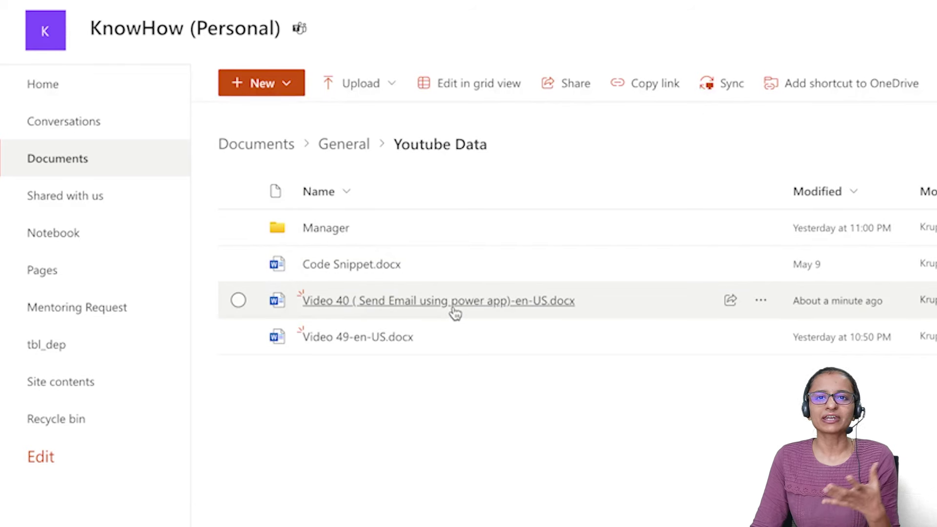
Switch to Power Automate, reopen the flow for editing and insert a Switch control action between the email trigger and the Apply to each loop
mouse_move(454, 312)
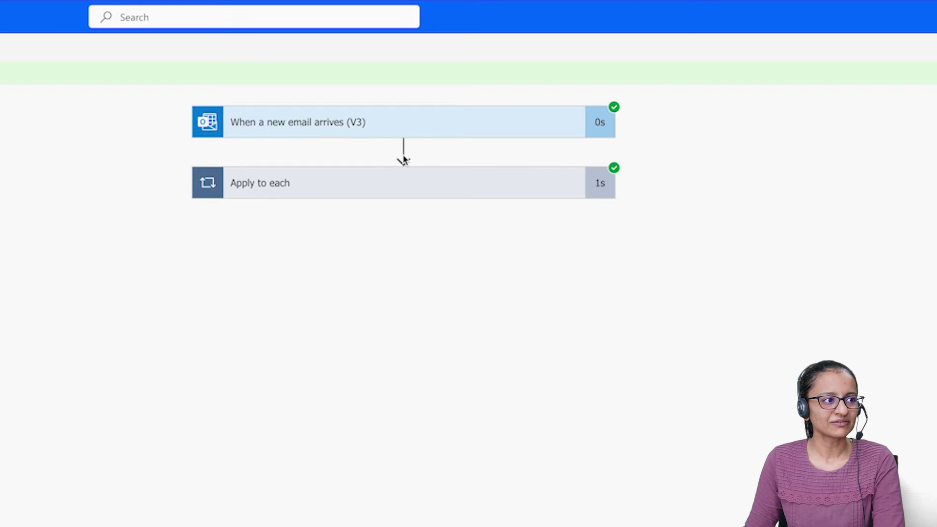
click(934, 50)
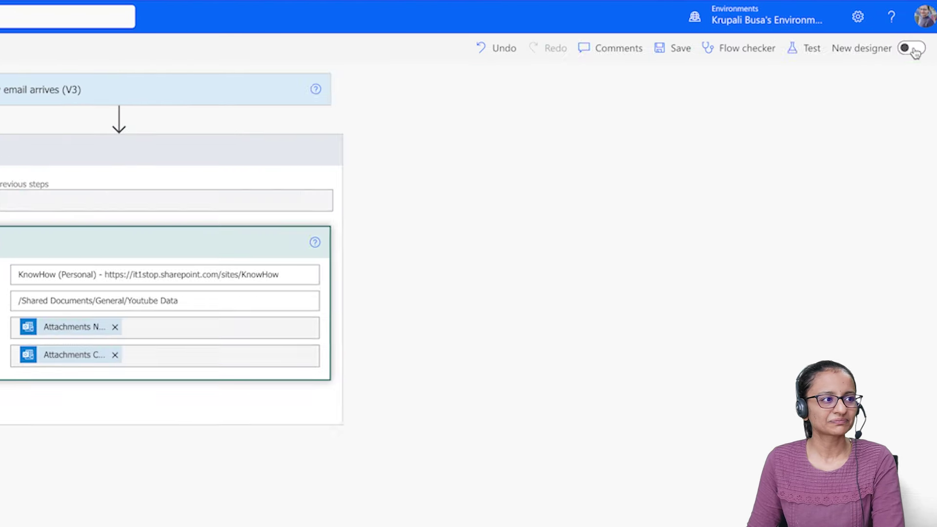
click(403, 117)
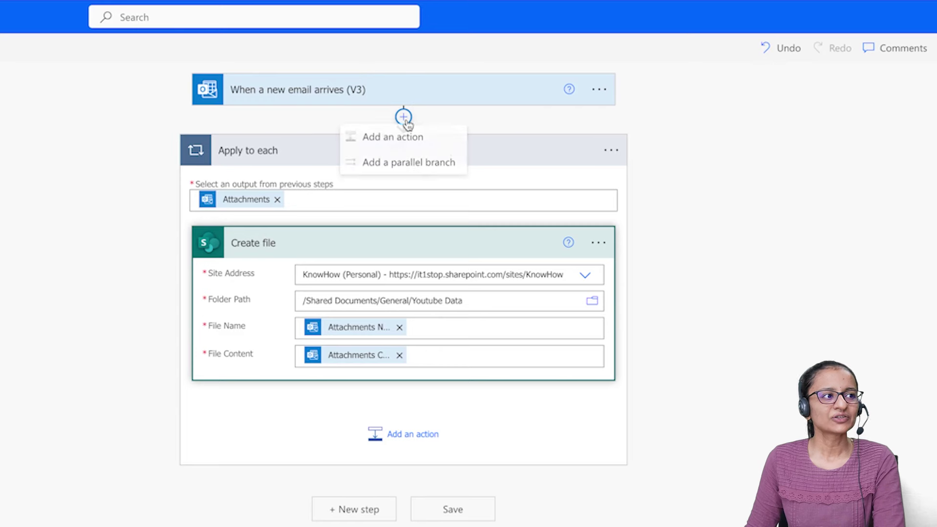
click(403, 142)
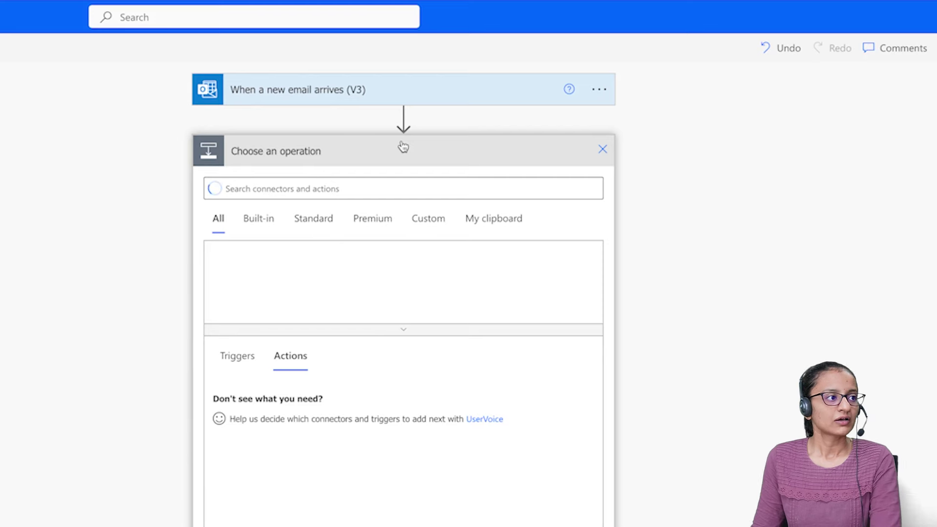
click(276, 192)
text(switch)
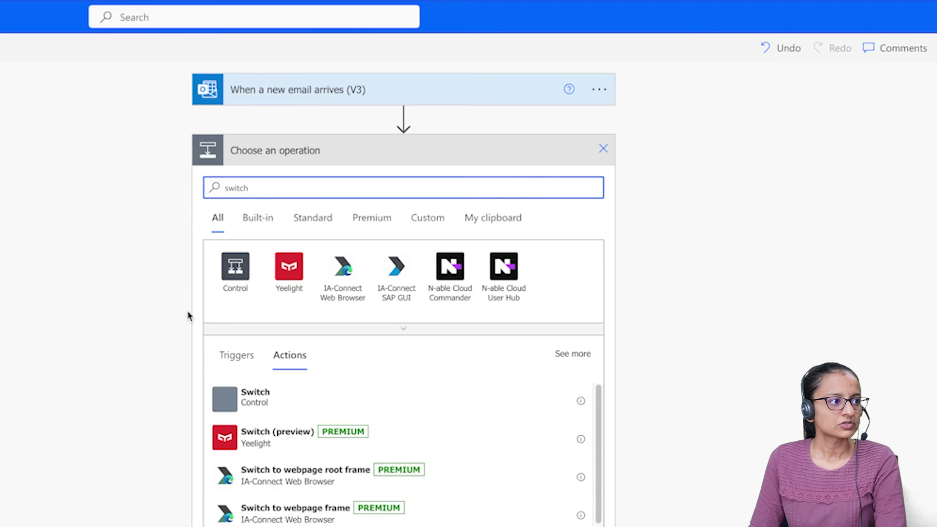
click(260, 410)
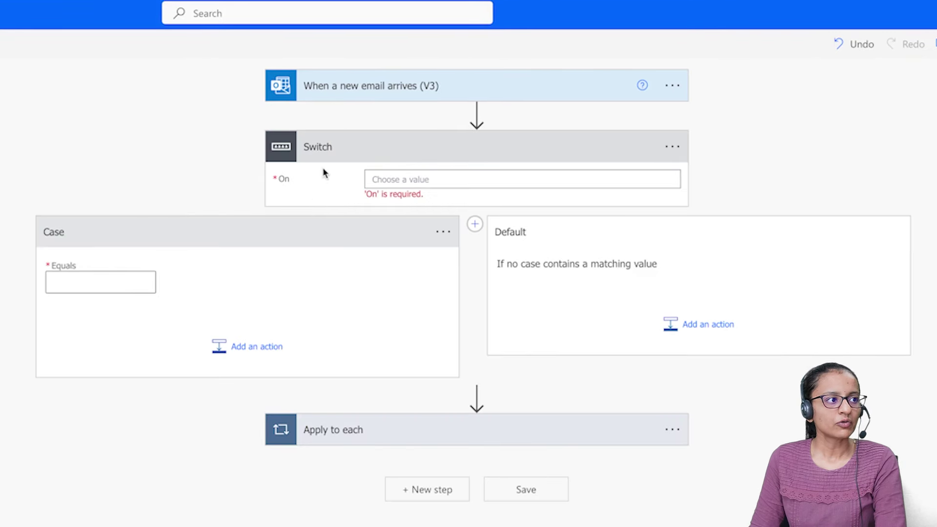
Set the Switch to evaluate the email's From value and enter the sender's e-mail address as the Case's Equals value
click(376, 181)
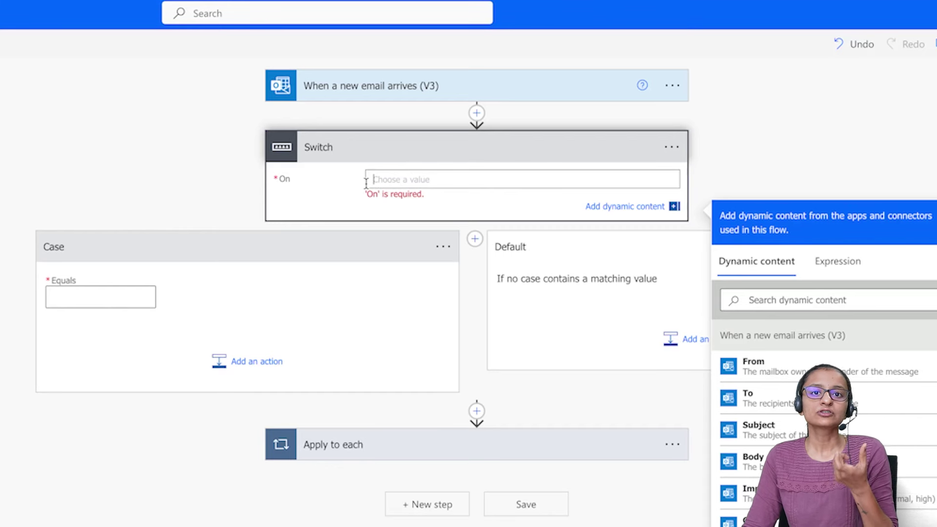
click(768, 372)
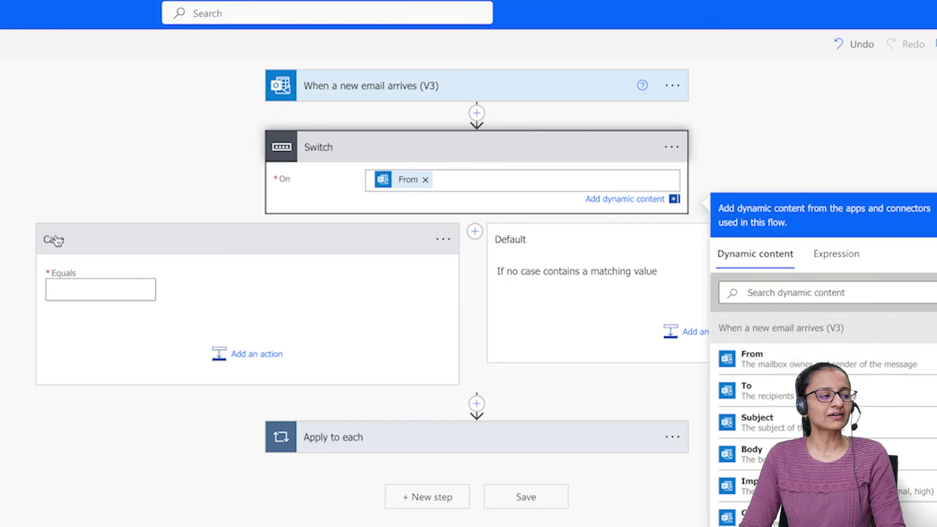
click(76, 284)
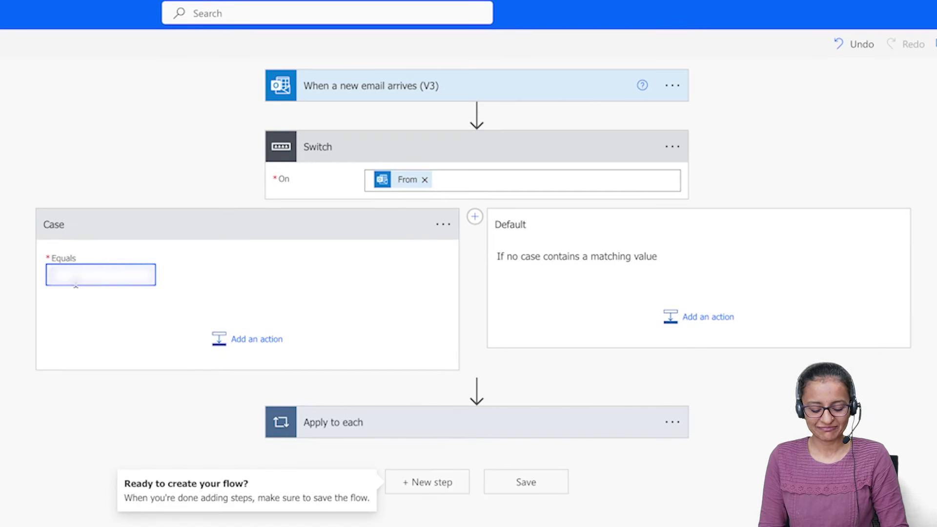
key(ctrl+v)
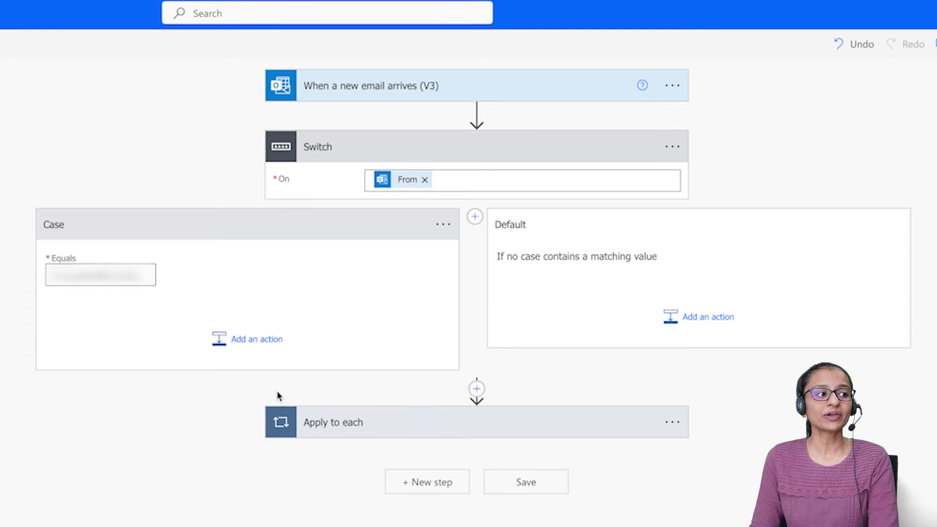
Try to move the existing Apply to each loop into the branches of the Switch
drag(382, 428, 193, 323)
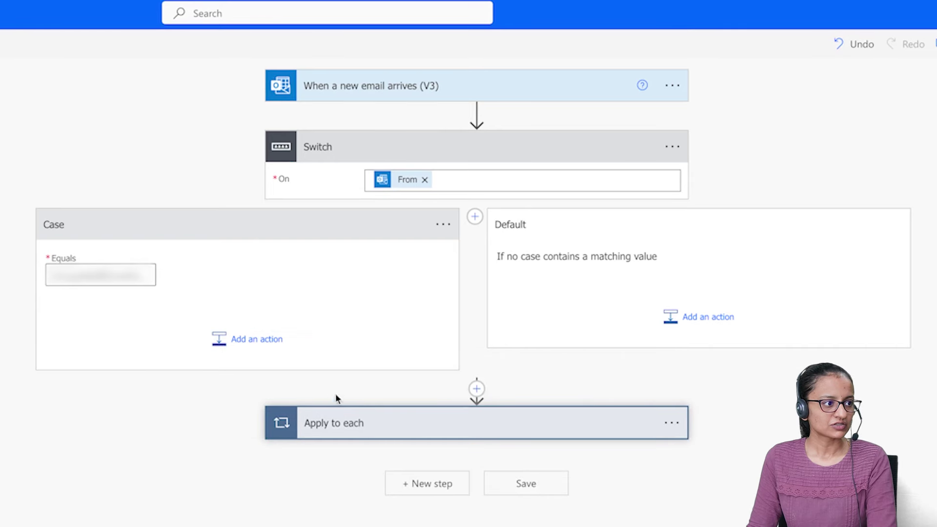
drag(360, 425, 125, 328)
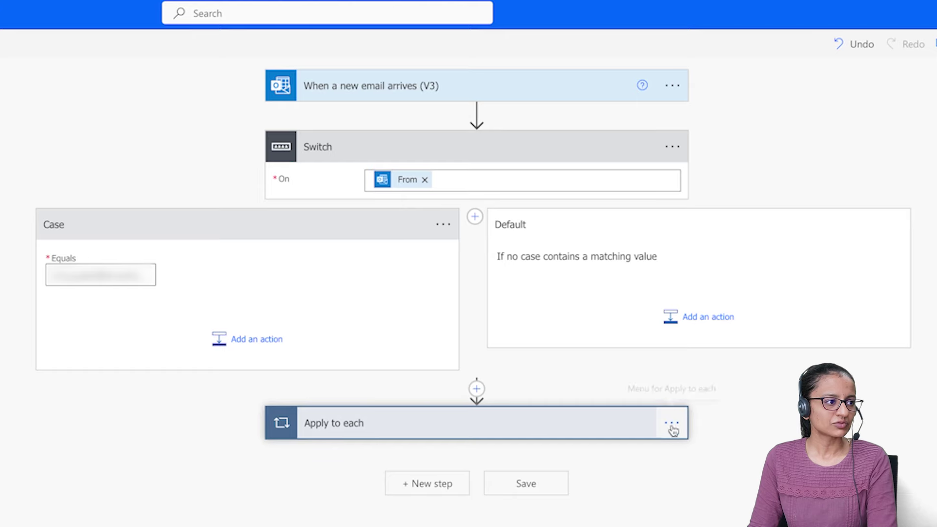
click(460, 437)
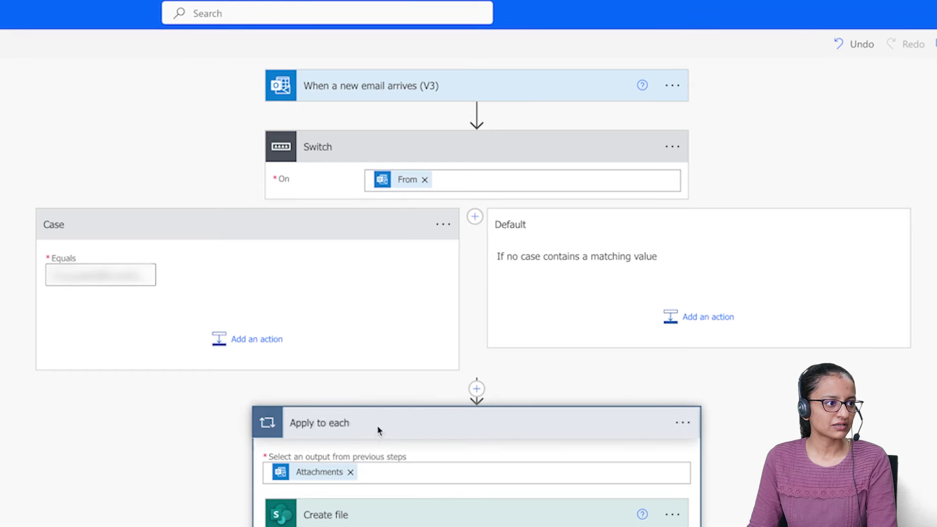
drag(410, 429, 648, 312)
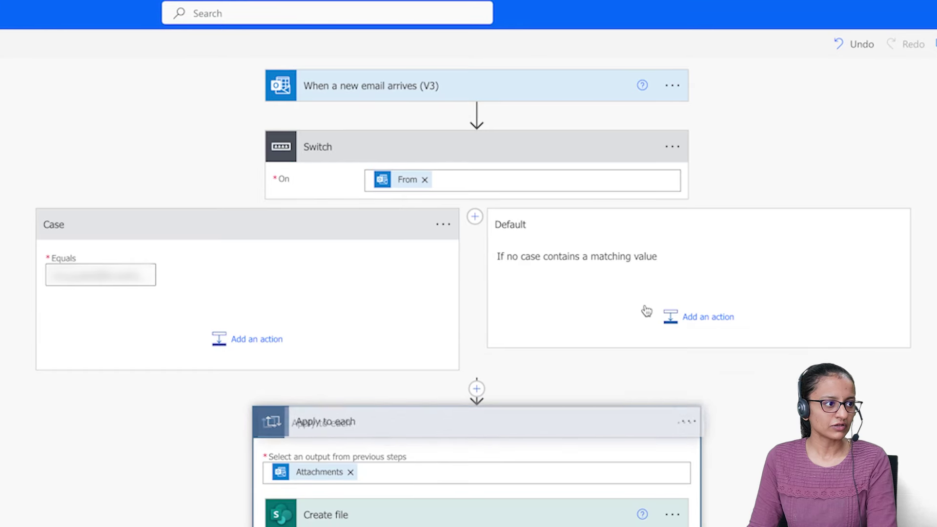
Add an Apply to each control inside the Case branch and have it loop over the email's Attachments
click(254, 338)
text(apply)
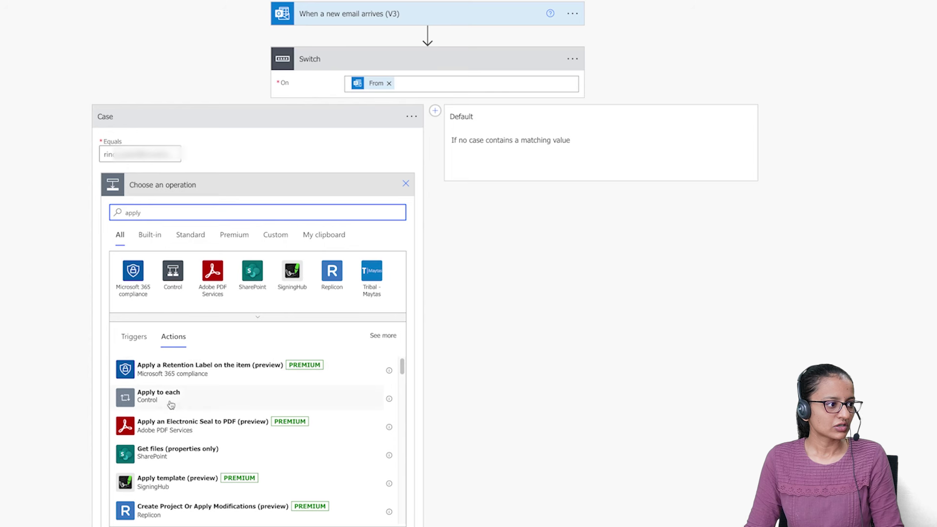
click(171, 397)
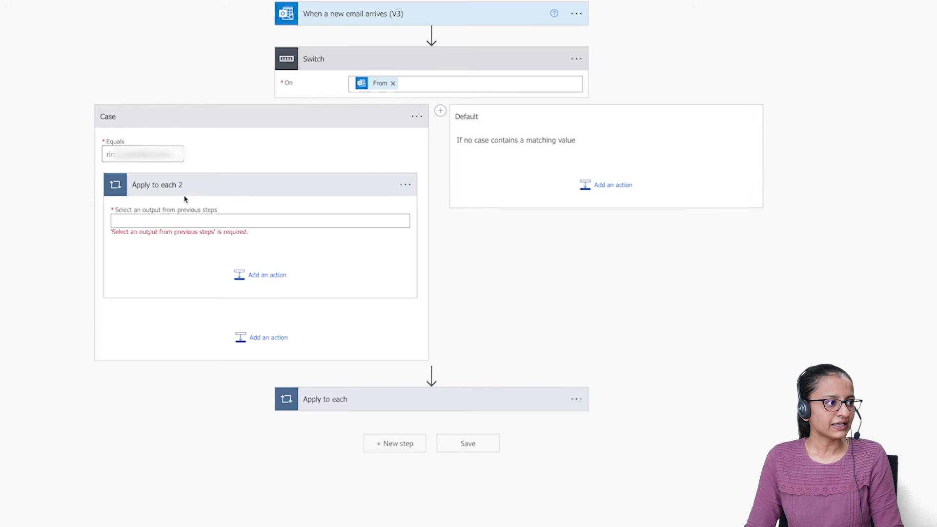
click(192, 224)
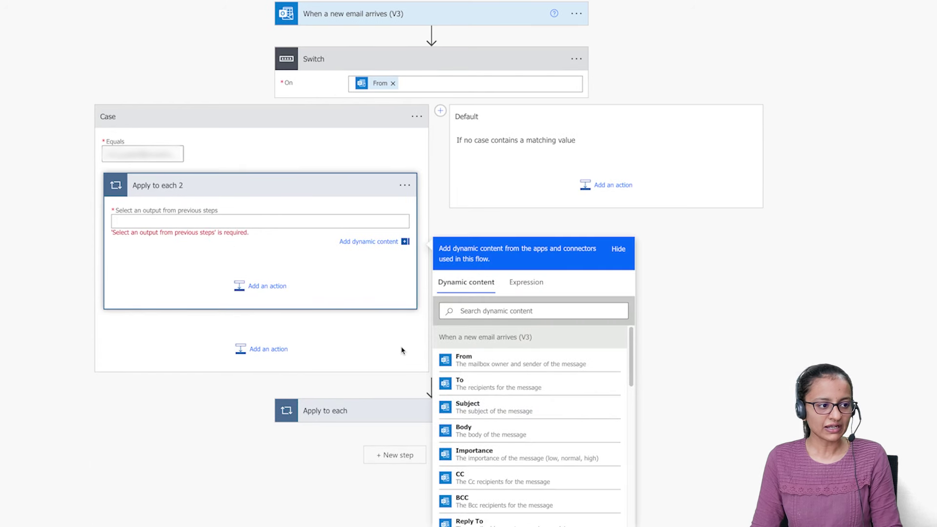
scroll(551, 394, down, 10)
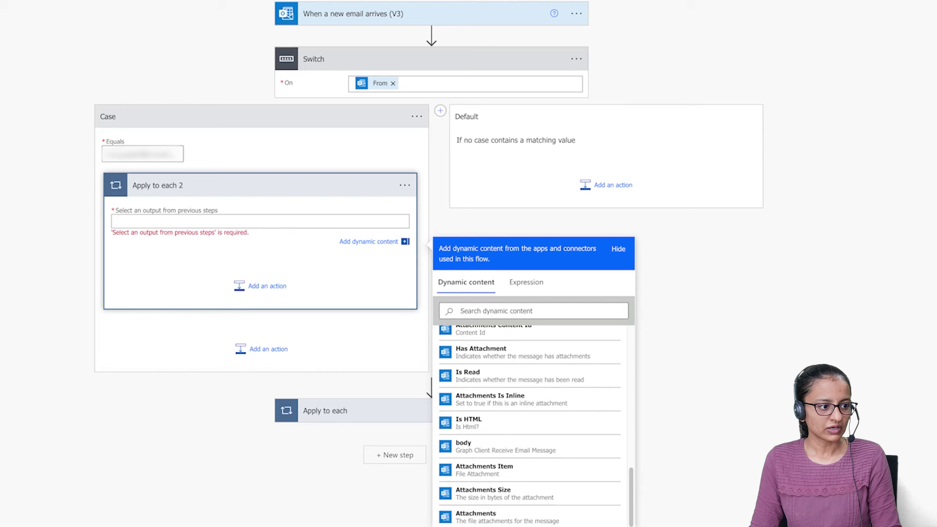
click(485, 518)
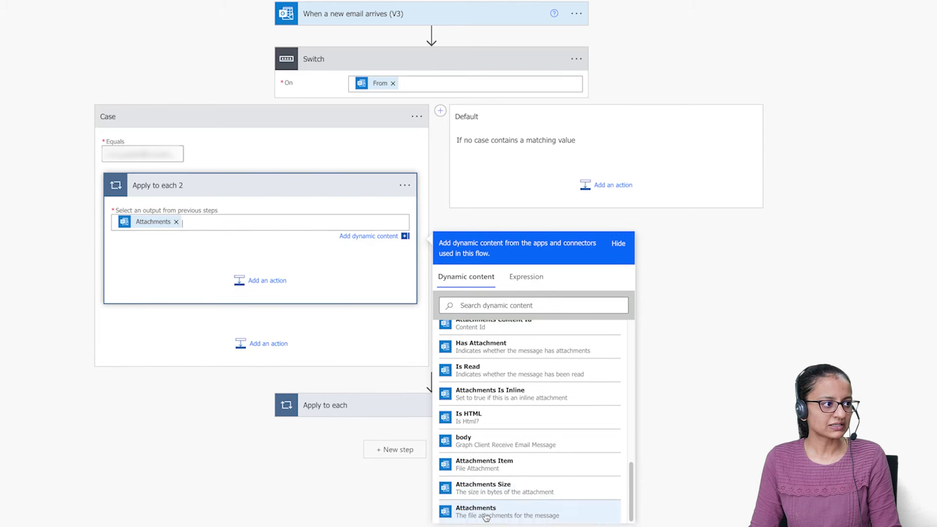
click(250, 281)
text(create)
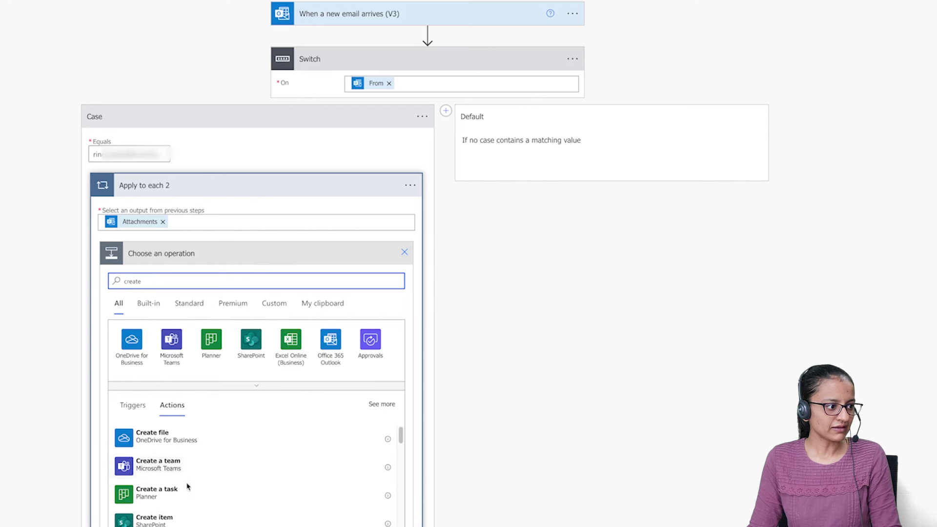
click(178, 523)
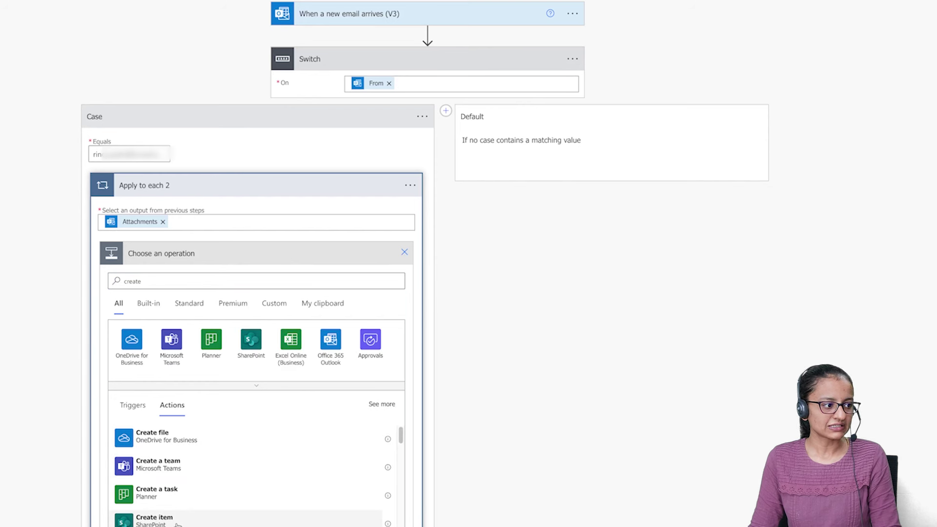
click(162, 521)
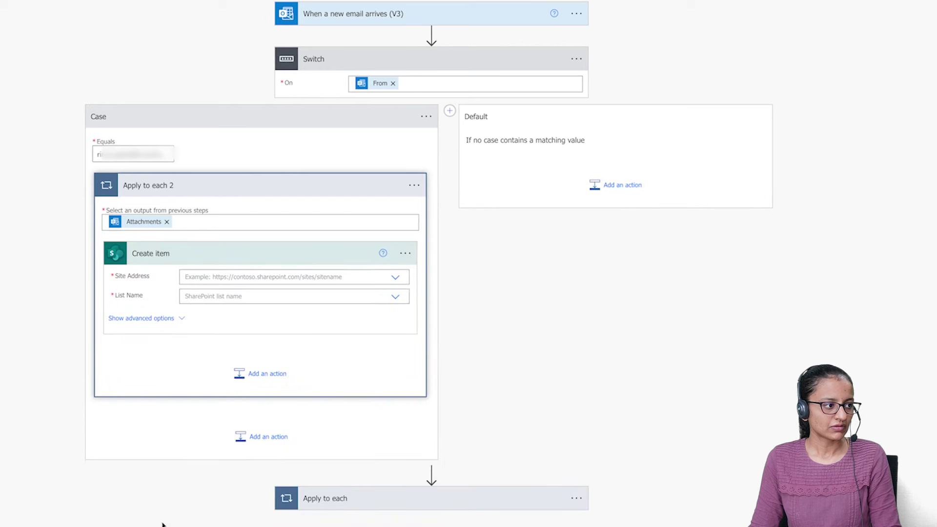
click(405, 254)
click(449, 403)
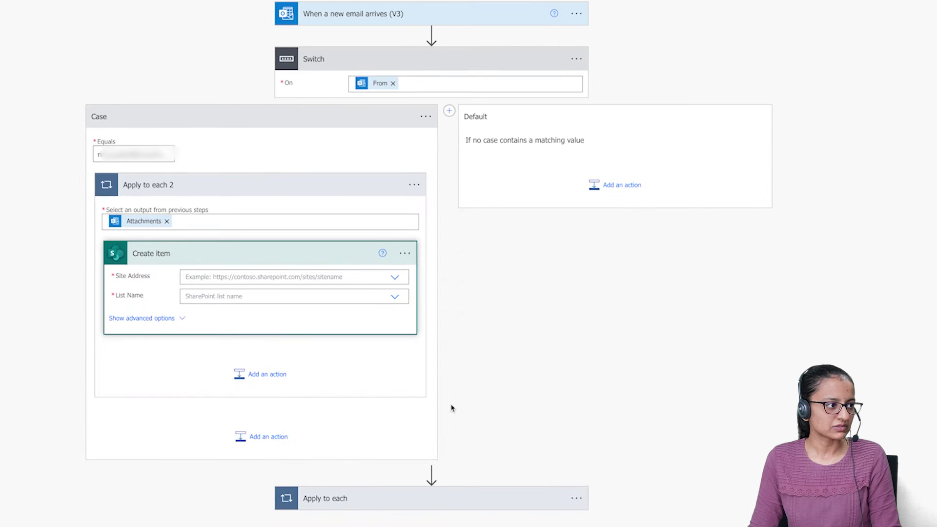
click(366, 288)
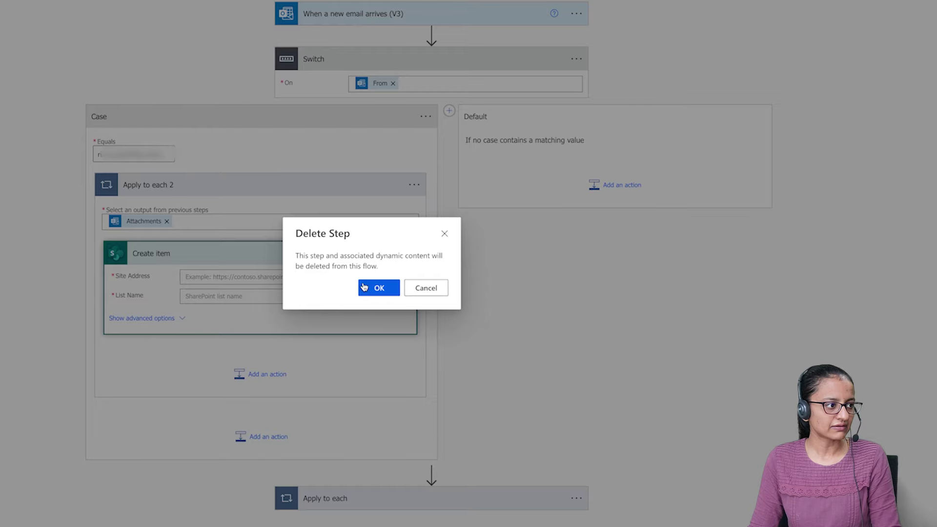
Add a SharePoint Create file action inside the Case branch's Apply to each loop
click(261, 271)
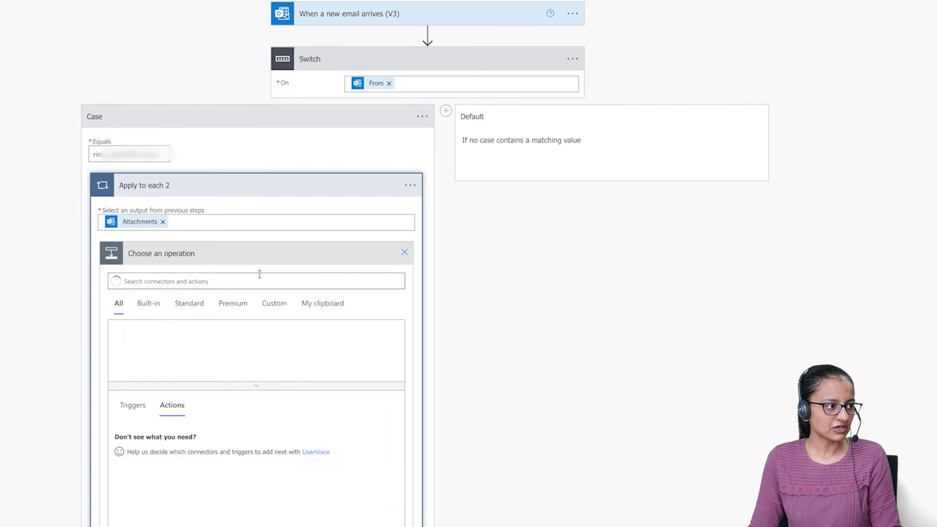
text(share)
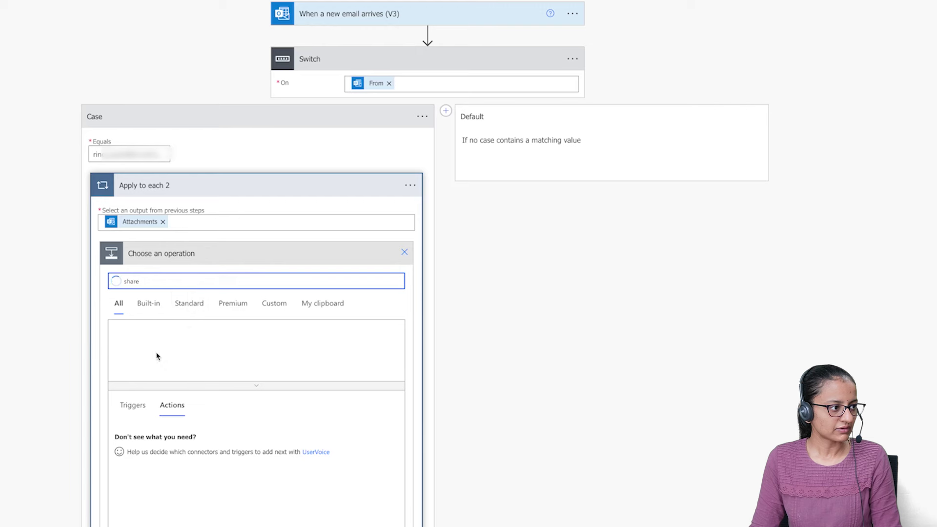
click(207, 348)
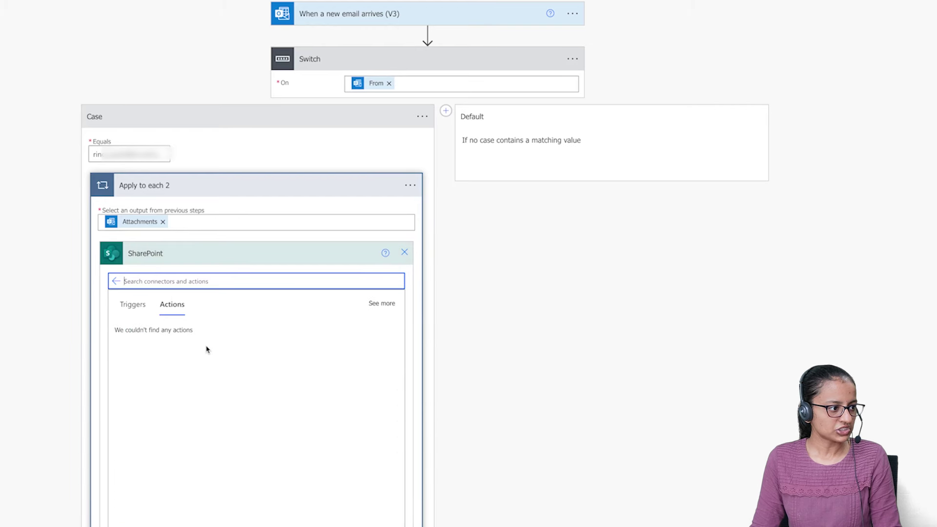
scroll(477, 391, down, 3)
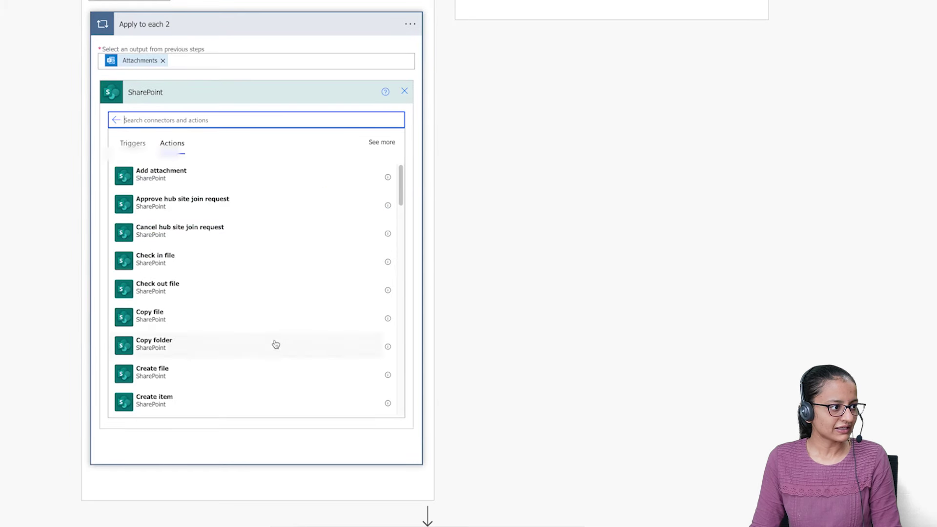
click(178, 381)
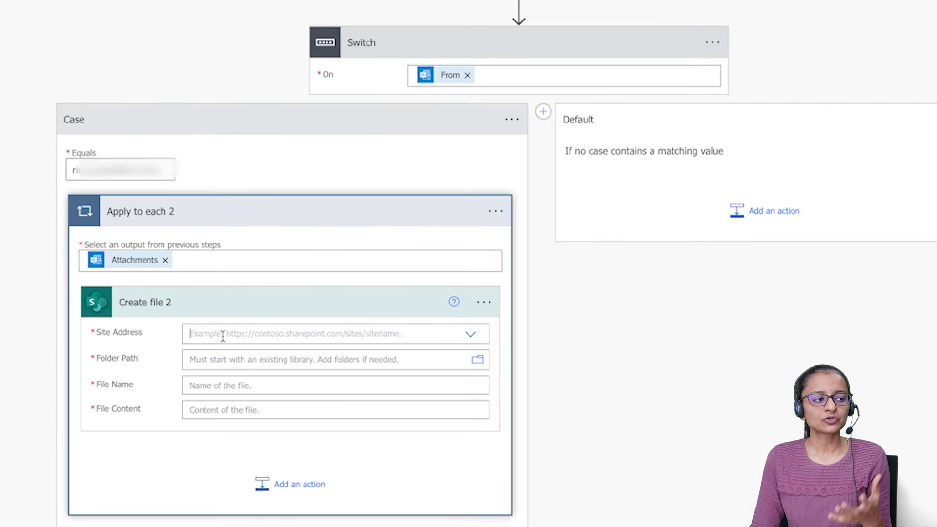
Set the Case branch's Create file action to the KnowHow (Personal) site and the folder path /Shared Documents/General/Youtube Data/Manager
click(223, 336)
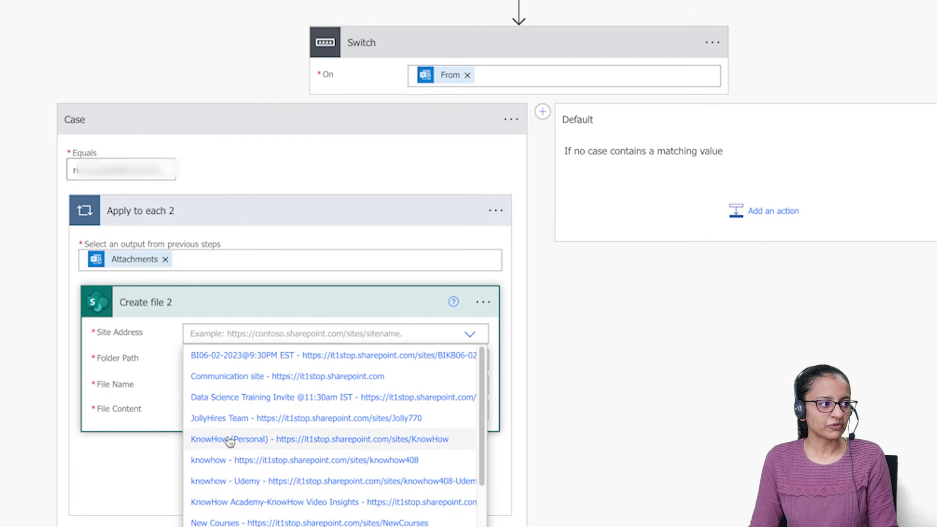
click(229, 441)
click(213, 363)
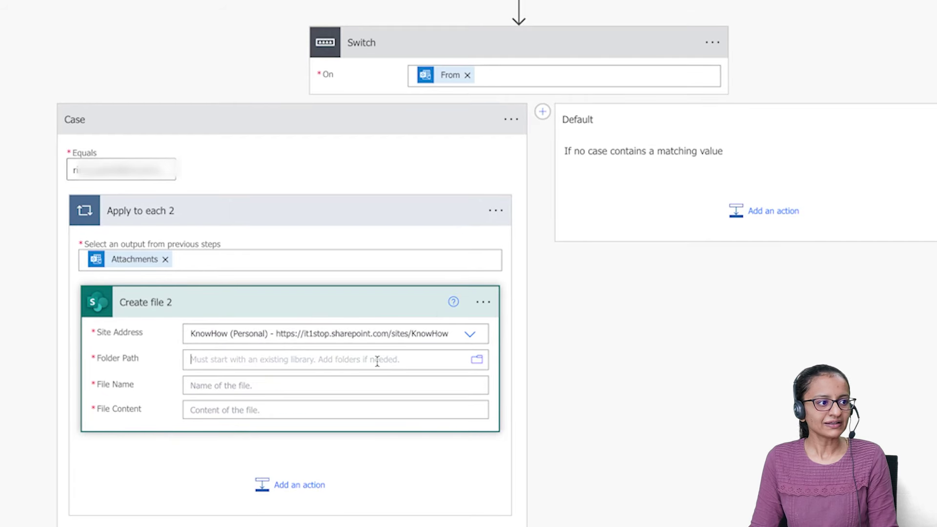
click(479, 365)
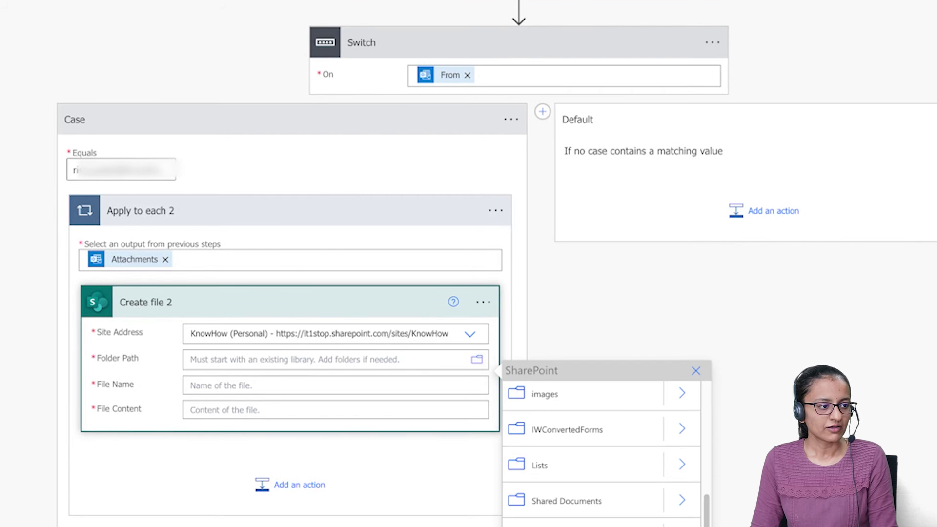
click(682, 499)
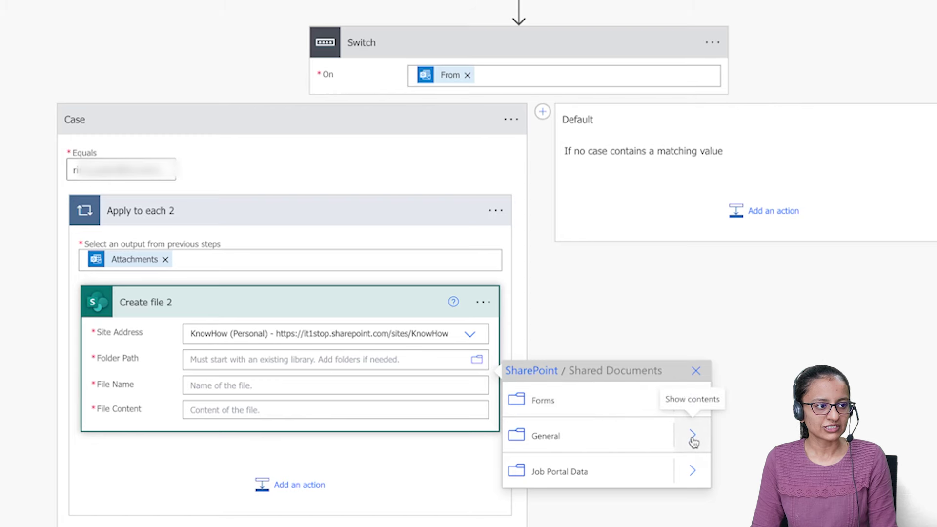
click(693, 440)
scroll(628, 415, down, 3)
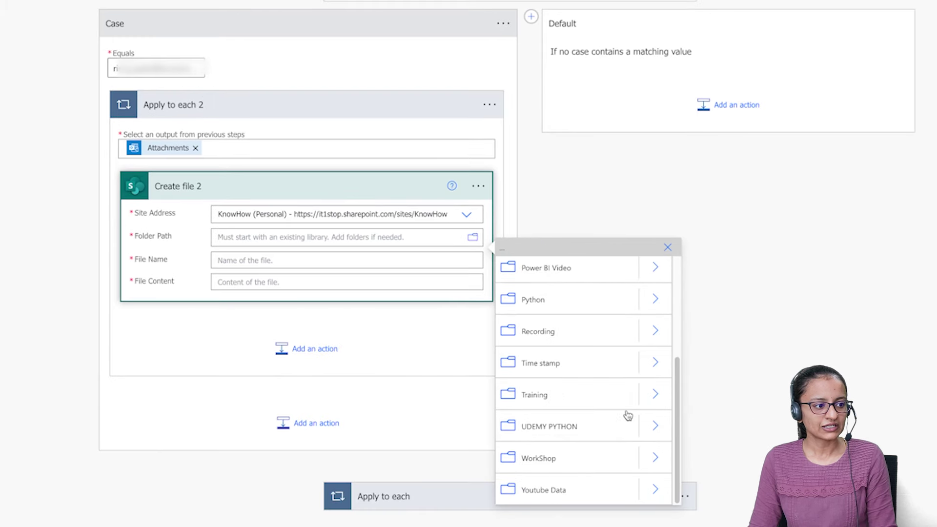
click(655, 490)
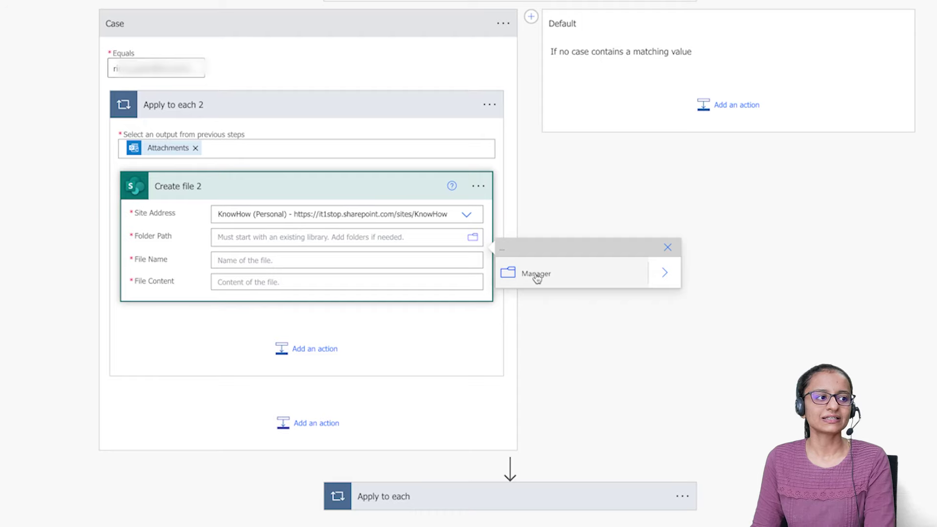
click(536, 274)
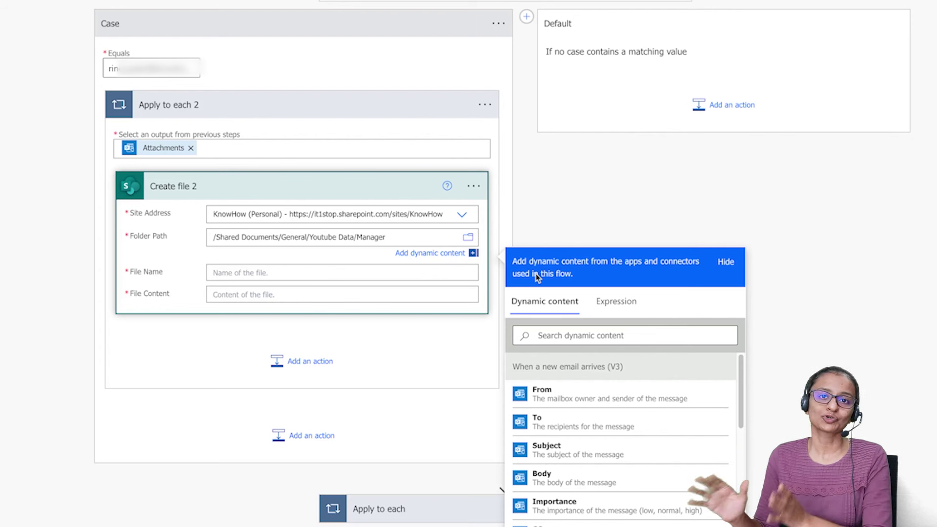
Fill the Case branch's File Name with Attachments Name and File Content with Attachments Content, and save the flow
click(233, 272)
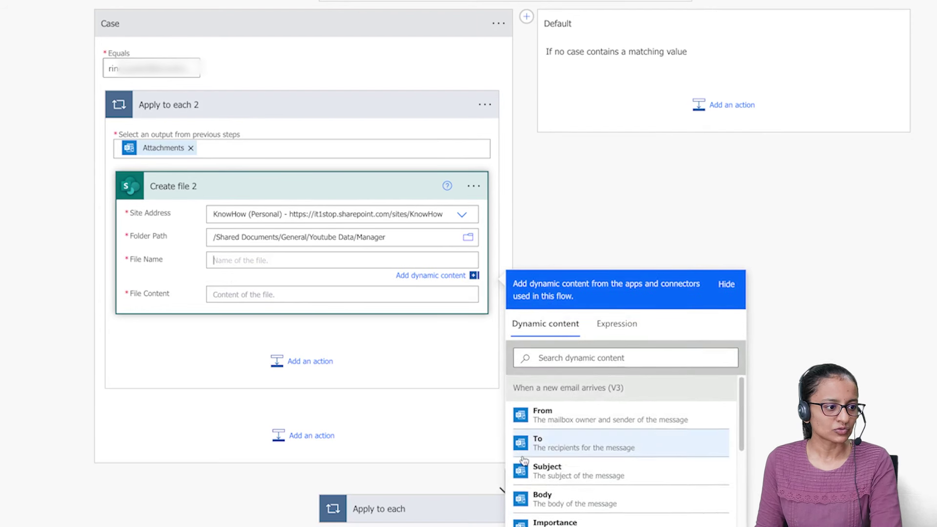
scroll(524, 460, down, 6)
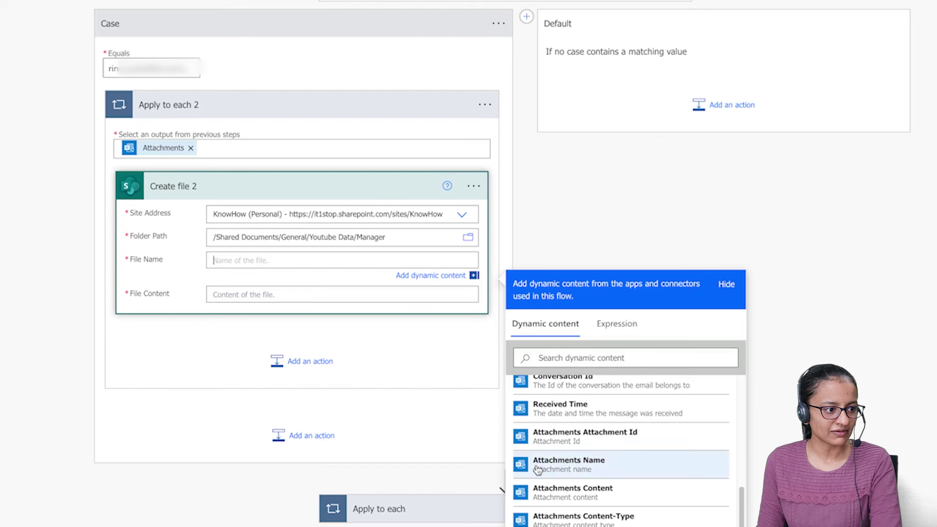
click(537, 466)
click(243, 299)
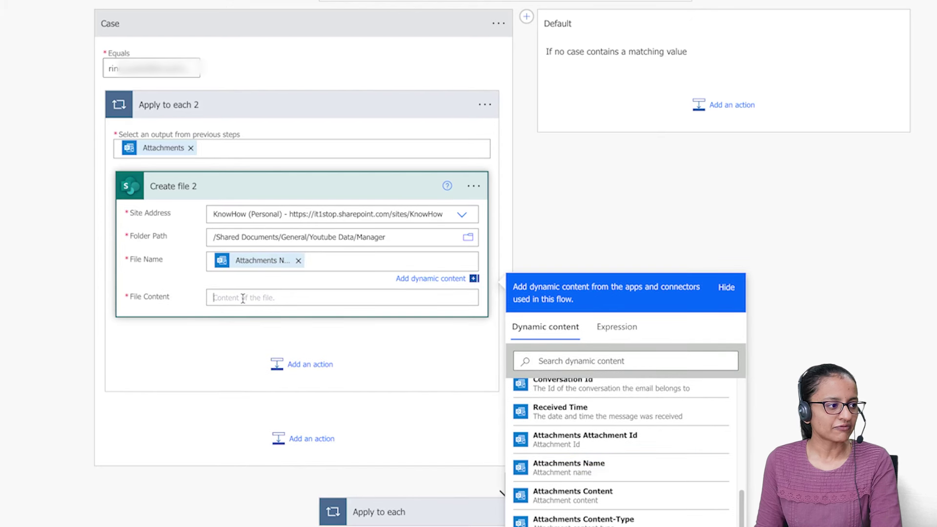
click(569, 442)
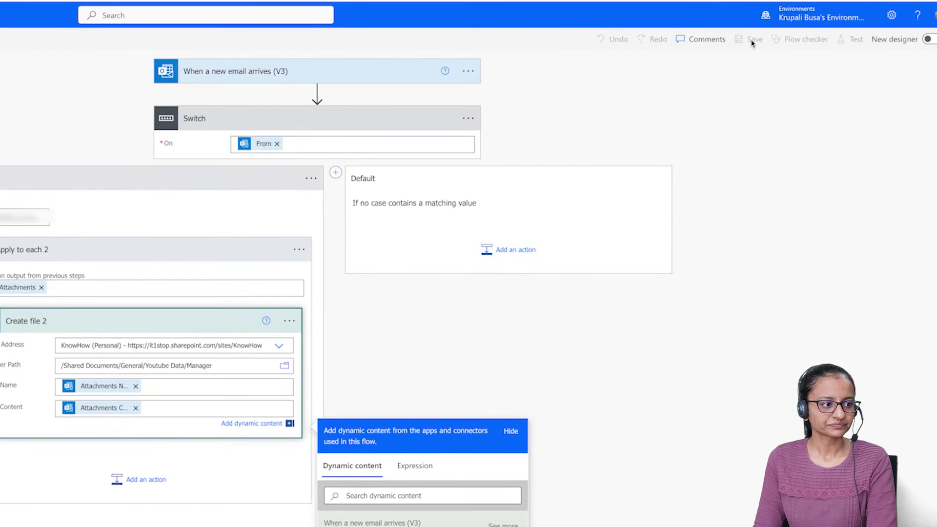
click(752, 42)
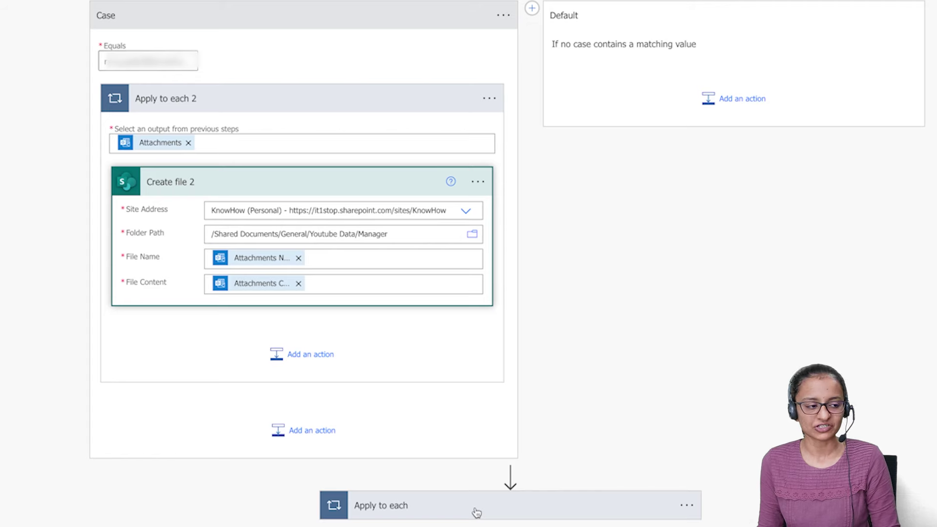
Delete the old Apply to each loop that sits below the Switch
mouse_move(510, 504)
mouse_down()
mouse_move(600, 468)
mouse_move(765, 16)
mouse_move(752, 42)
mouse_up()
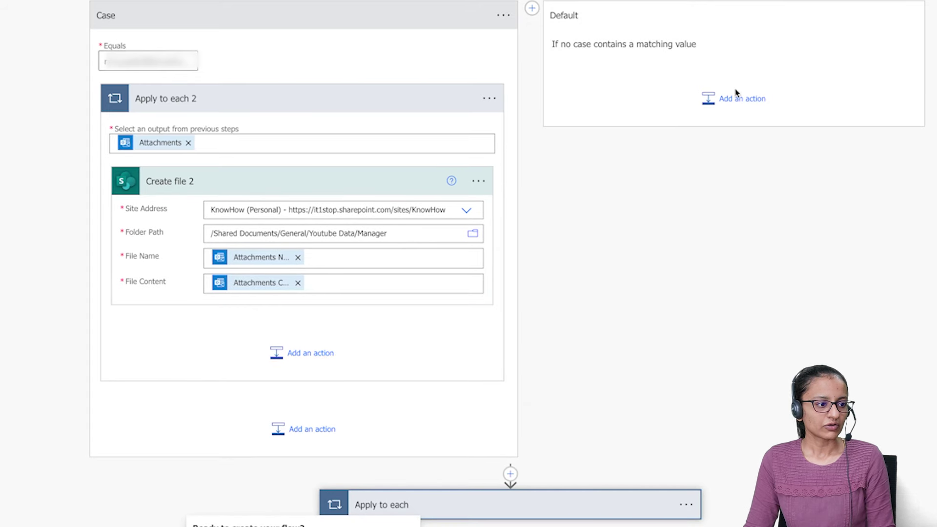
click(685, 504)
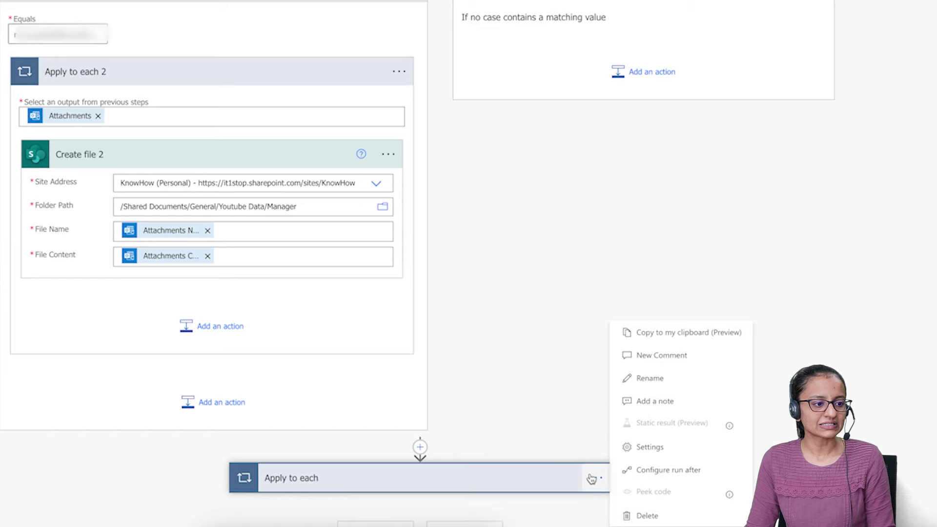
click(644, 515)
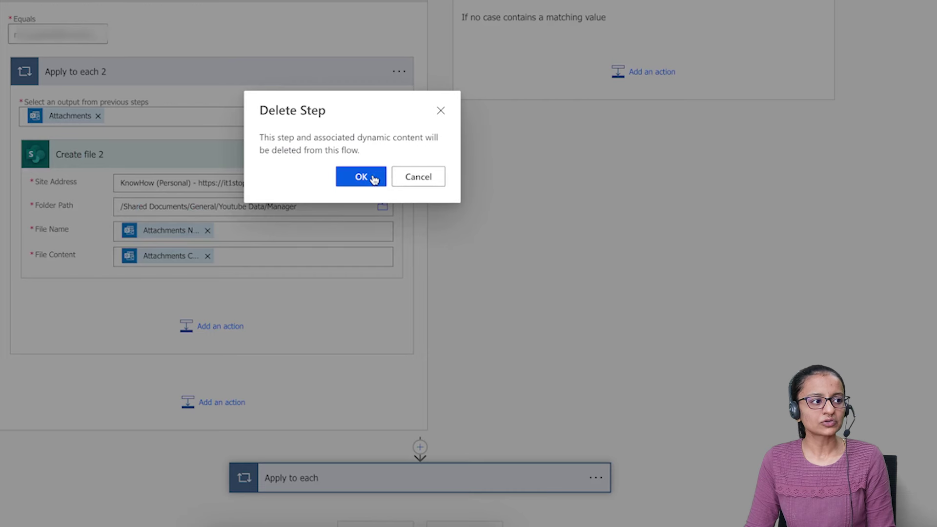
click(351, 185)
Add an Apply to each control inside the Default branch and have it loop over the email's Attachments
scroll(641, 122, up, 2)
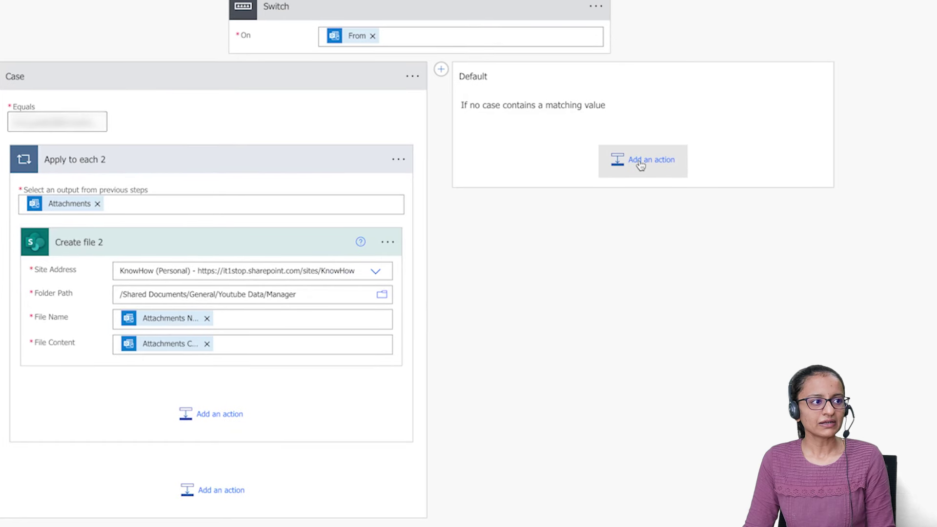
click(640, 160)
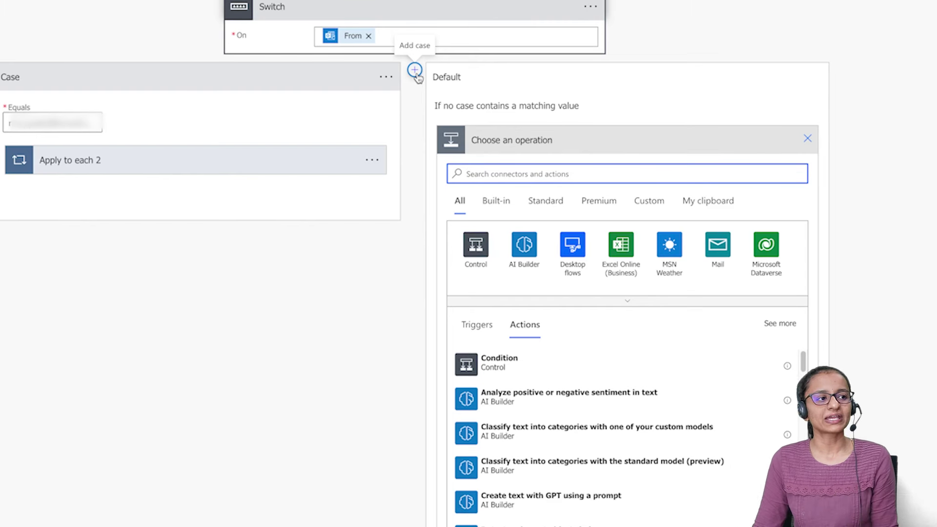
click(317, 342)
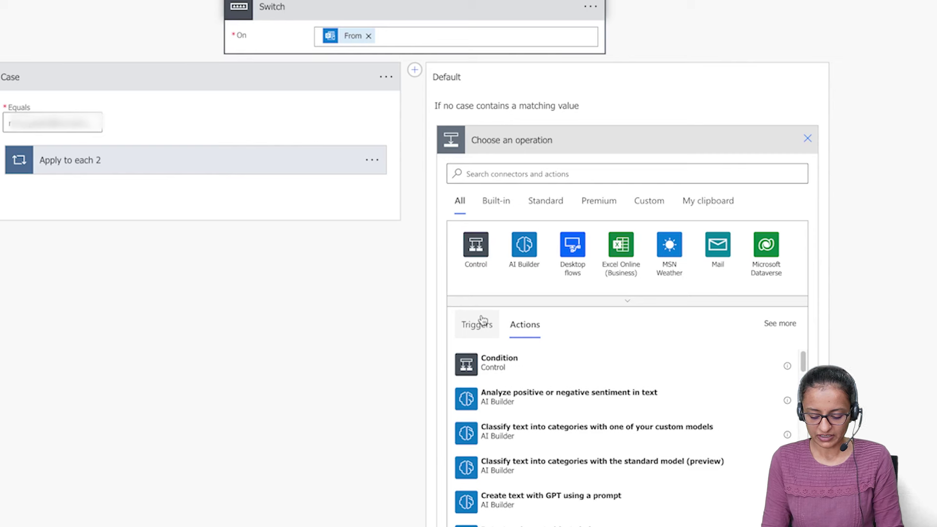
click(478, 174)
text(apply)
click(508, 395)
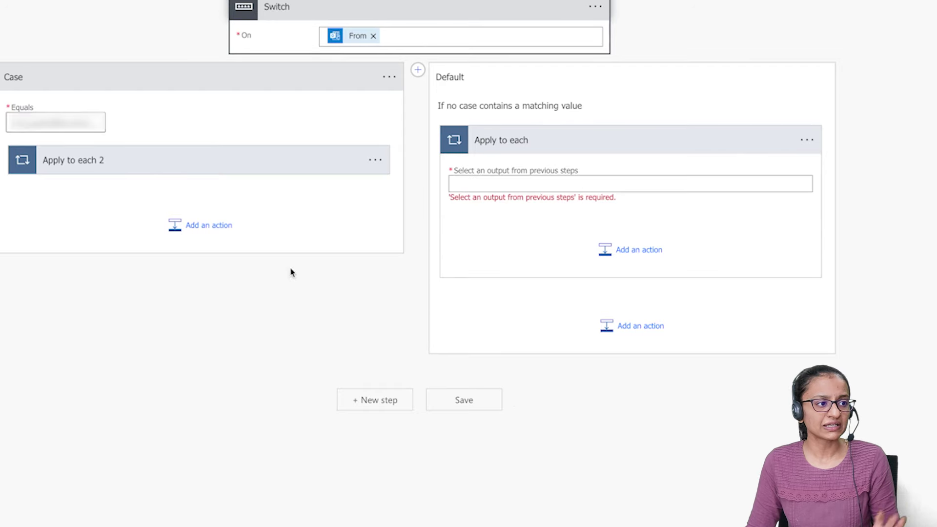
click(497, 188)
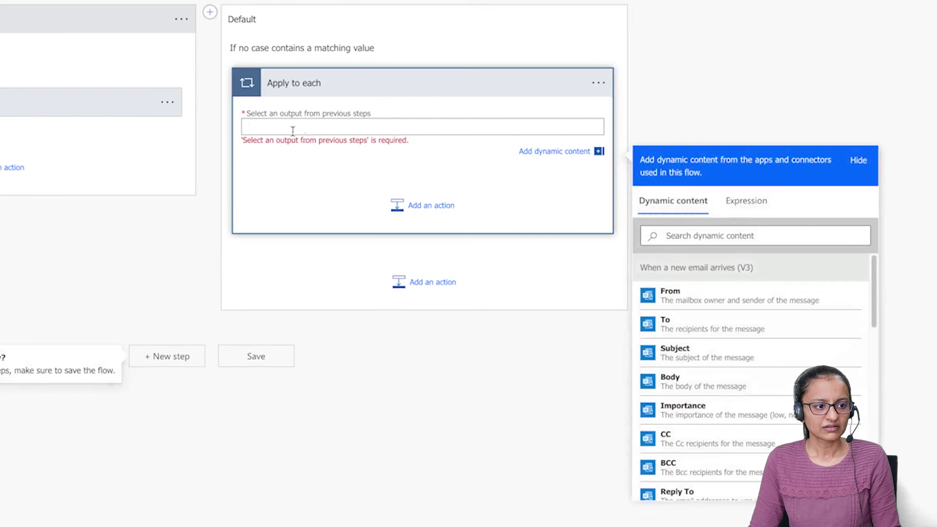
scroll(714, 412, down, 10)
click(670, 488)
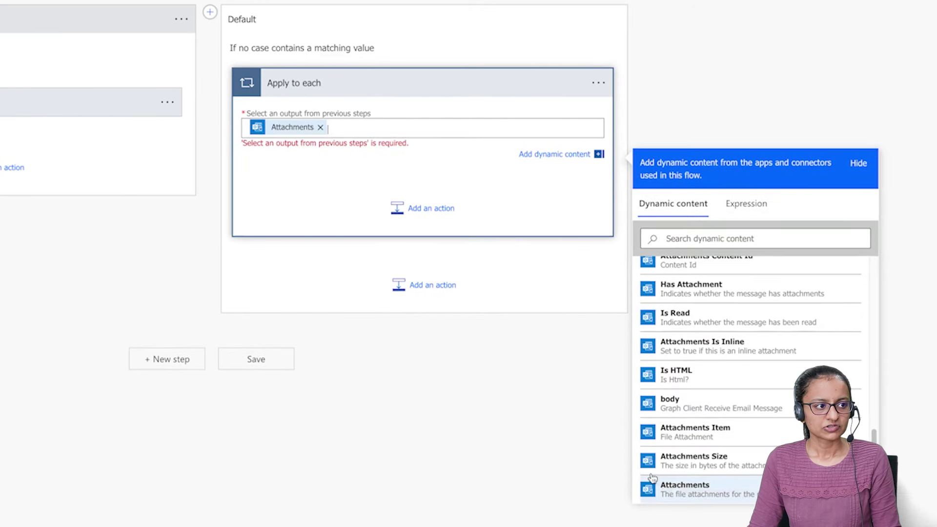
Add a SharePoint Create file action inside the Default branch's Apply to each loop
click(428, 202)
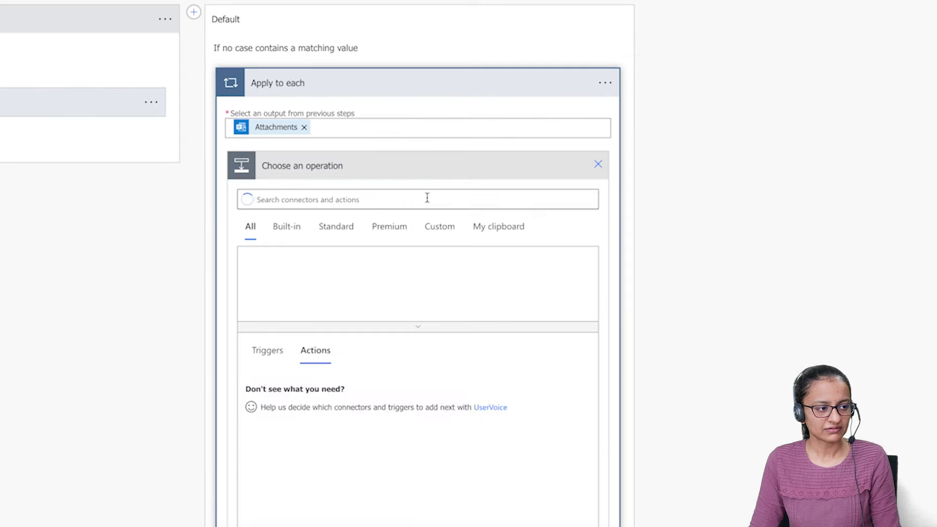
text(create file)
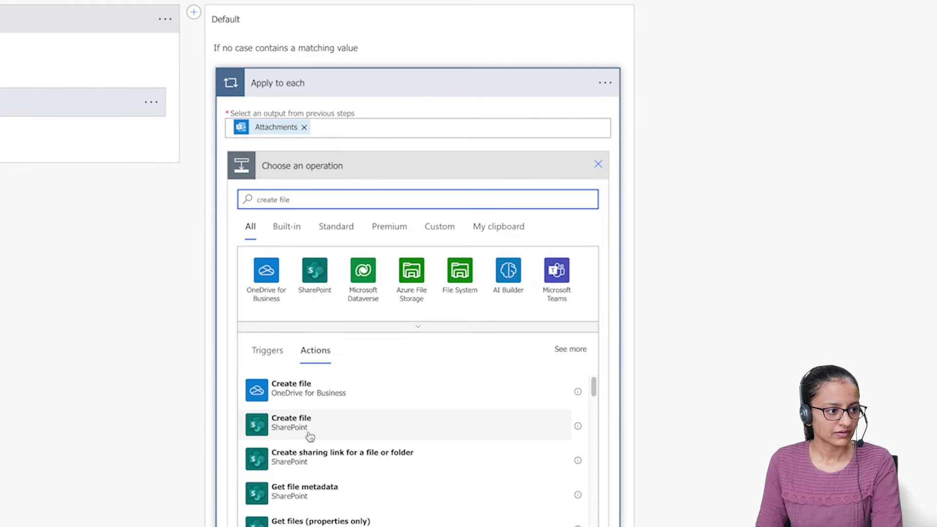
click(310, 435)
Set the Default branch's Create file action to the KnowHow (Personal) site and the folder path /Shared Documents/General/Youtube Data
click(381, 194)
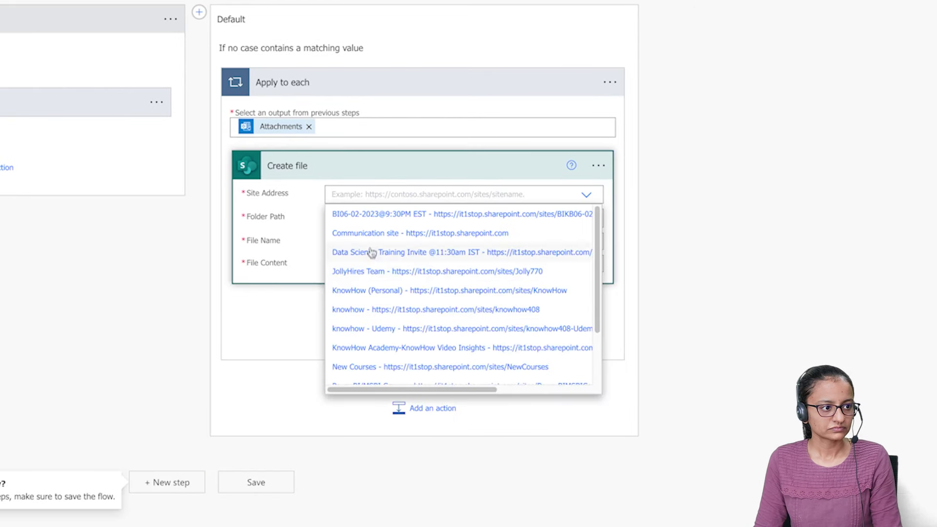
click(369, 290)
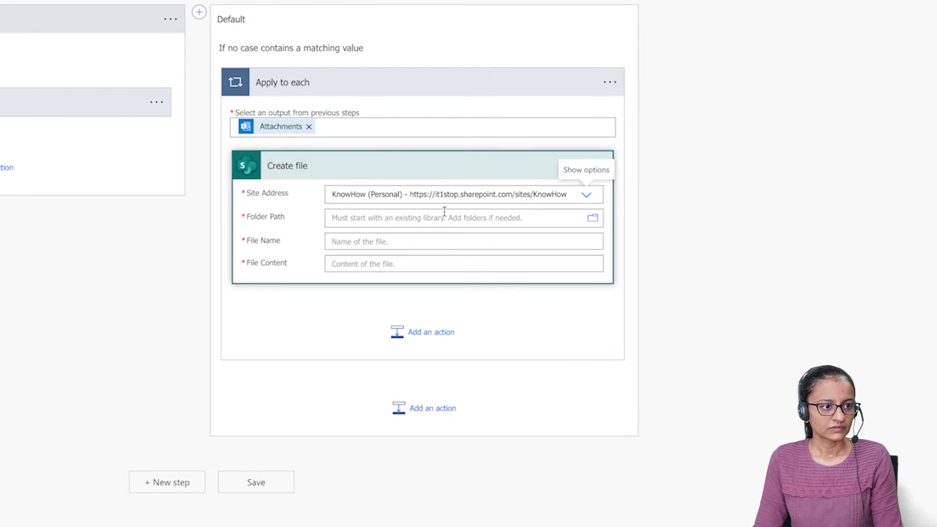
click(591, 220)
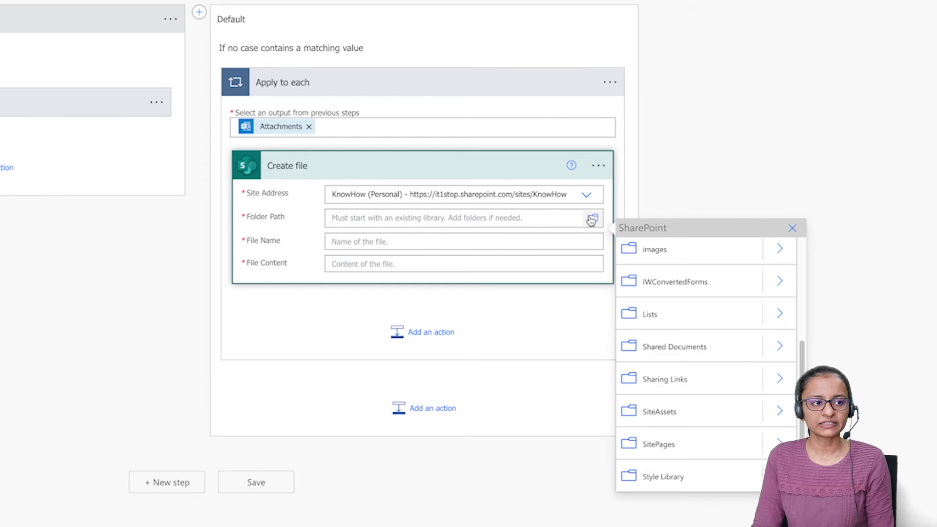
click(591, 220)
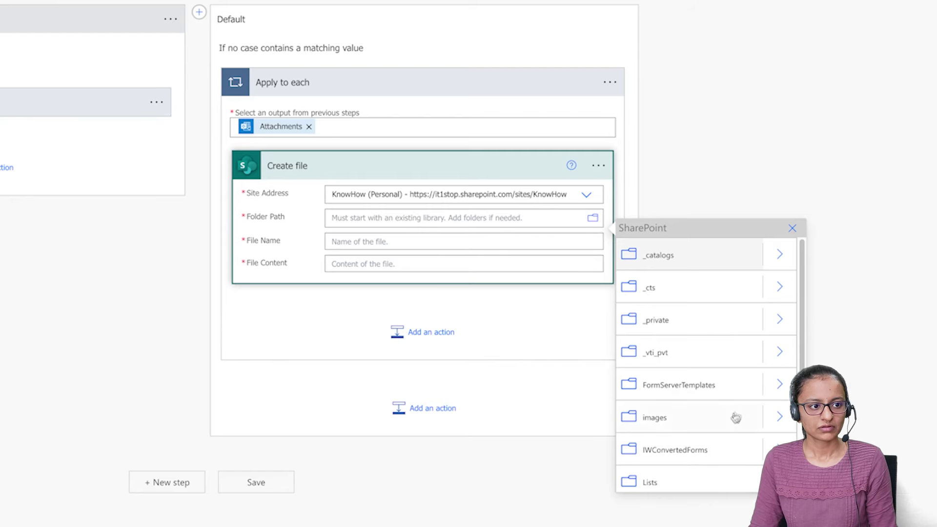
scroll(761, 381, down, 3)
click(779, 345)
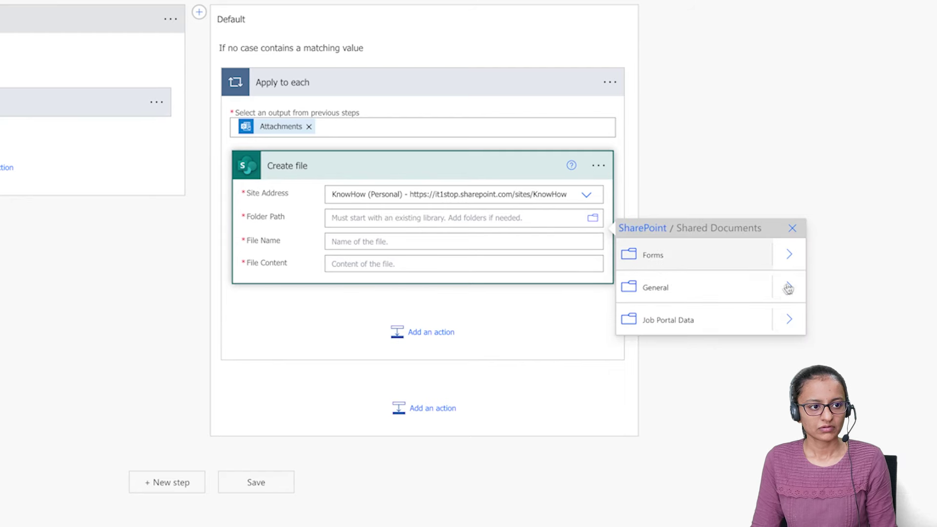
click(788, 288)
click(661, 481)
Fill the Default branch's File Name with Attachments Name and its File Content with Attachments Content
click(331, 255)
scroll(661, 459, down, 5)
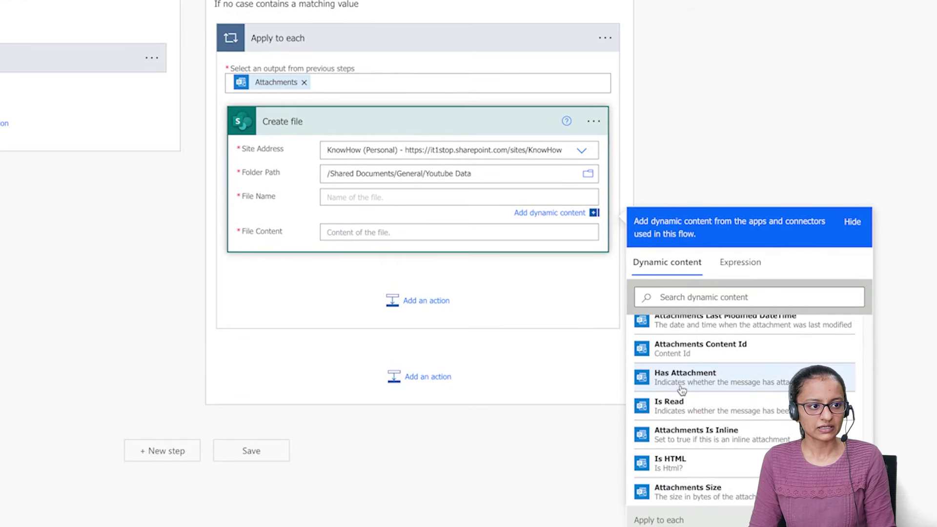
scroll(681, 390, up, 3)
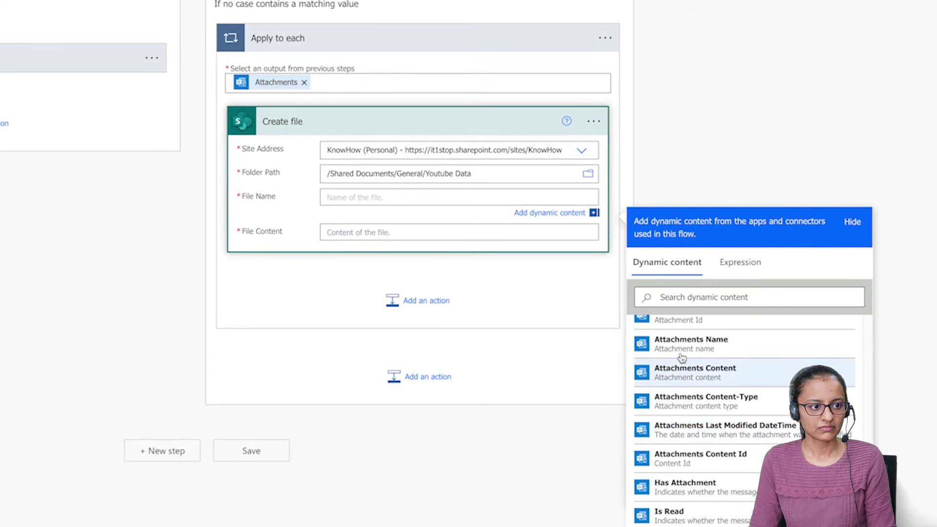
click(686, 344)
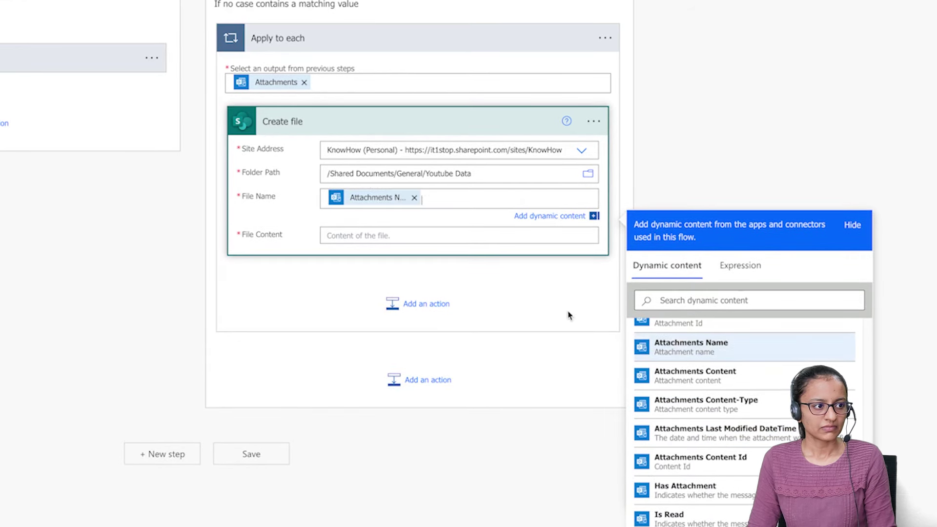
click(376, 235)
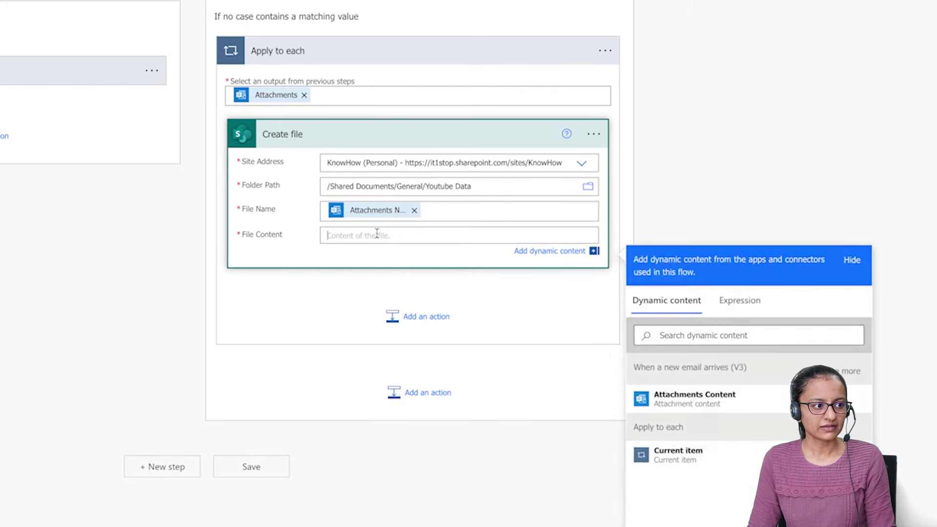
click(674, 405)
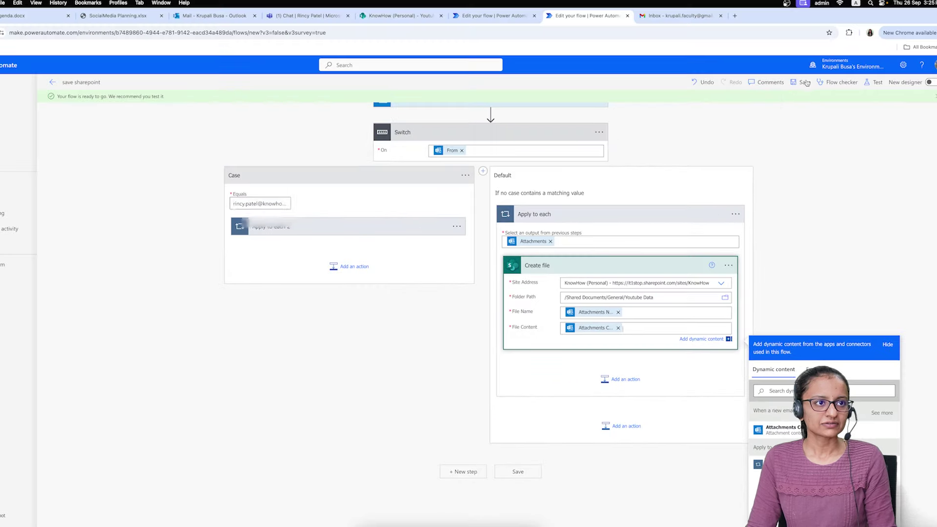
Save the flow and start a manual test of it
click(804, 83)
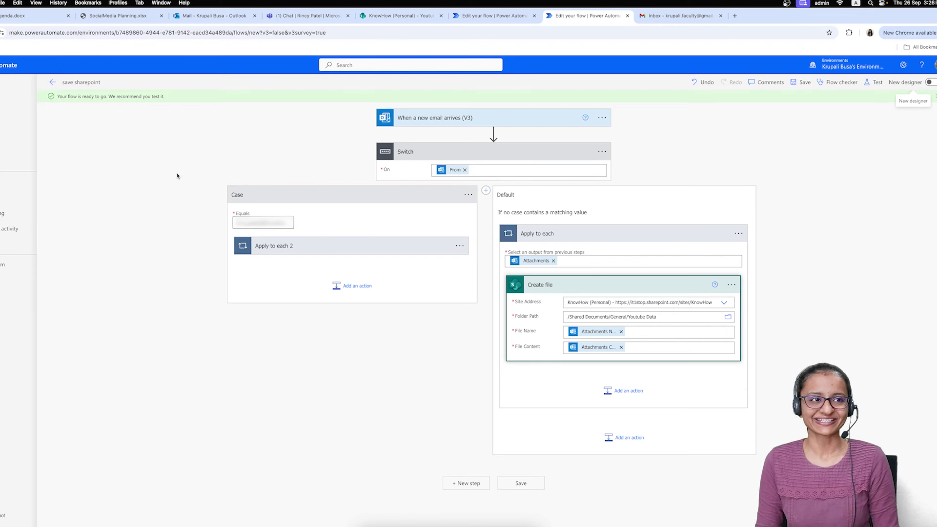
click(873, 82)
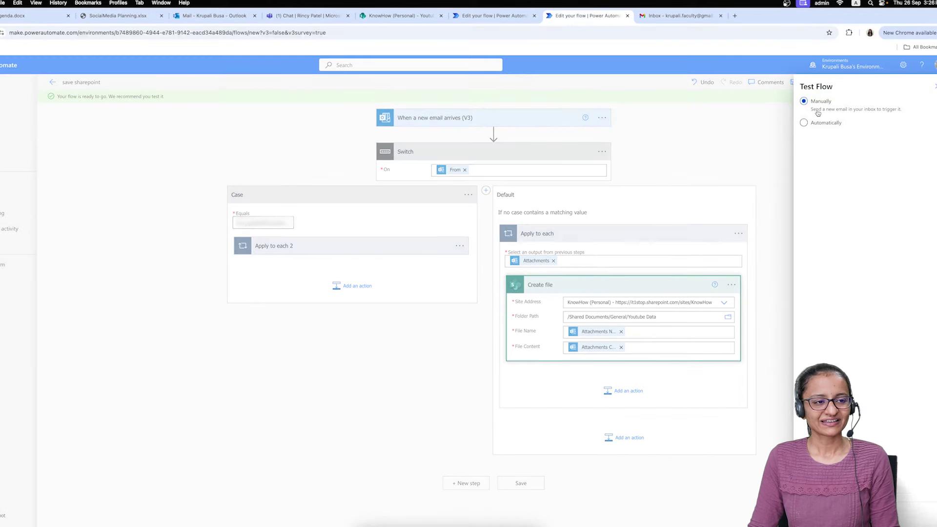
click(814, 515)
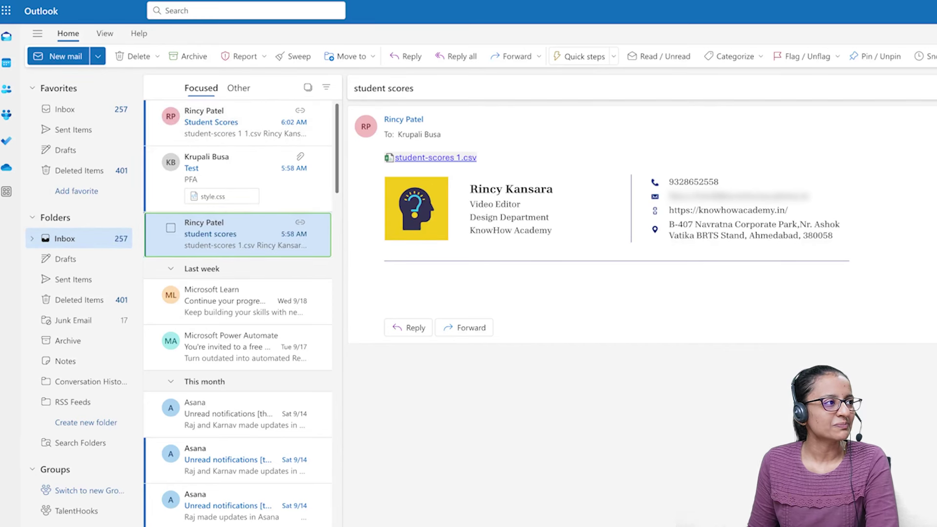
Check the SharePoint Youtube Data folder against the attachments of the Test and Student Scores emails in Outlook
key(ctrl+Tab)
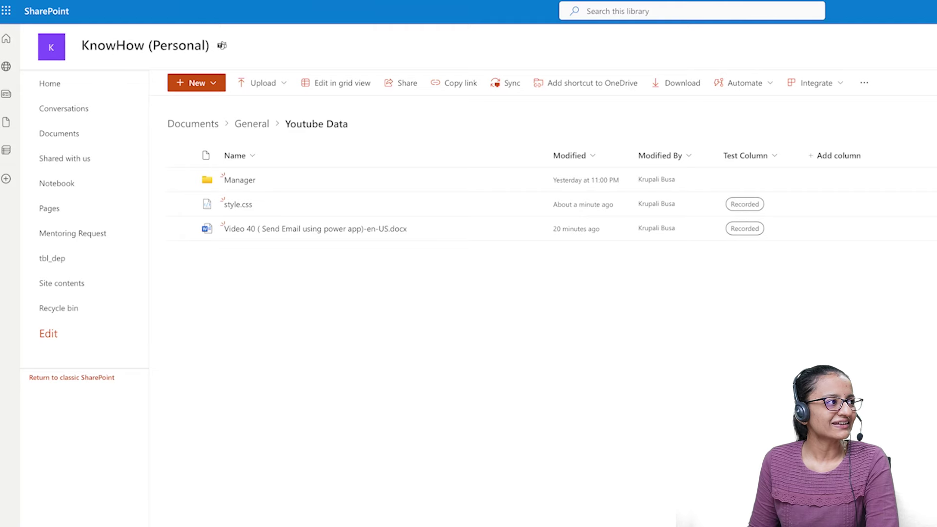
key(ctrl+shift+Tab)
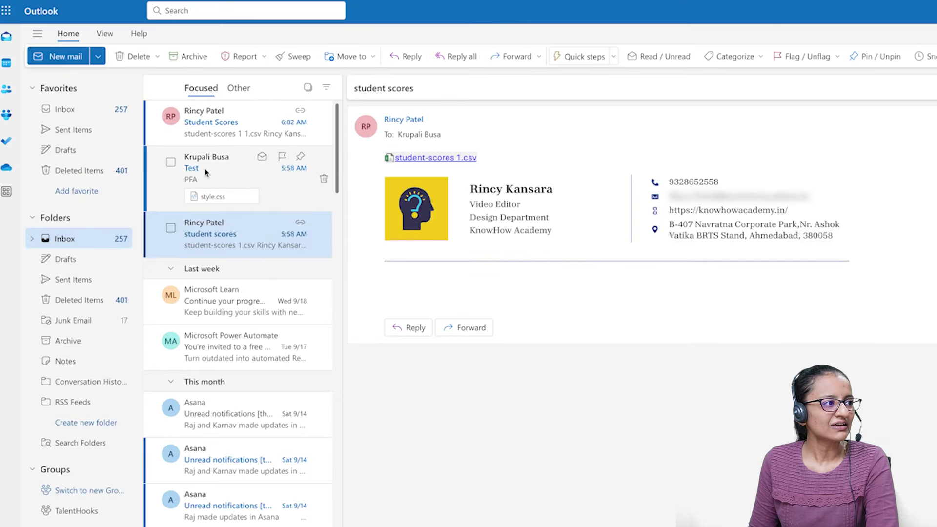
click(205, 173)
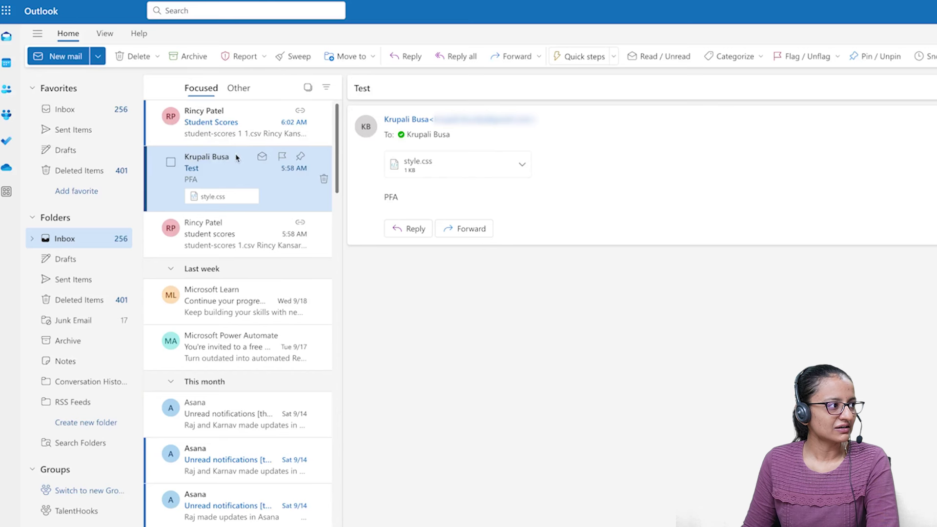
click(228, 126)
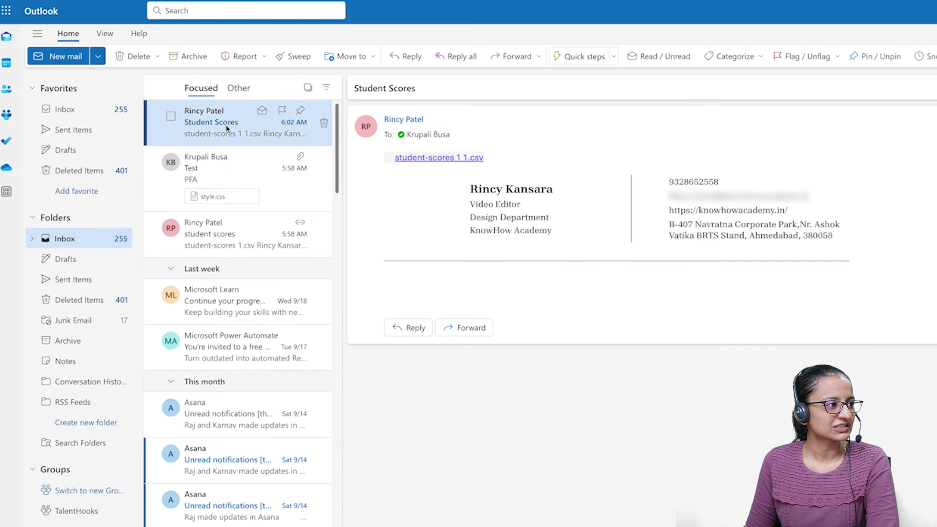